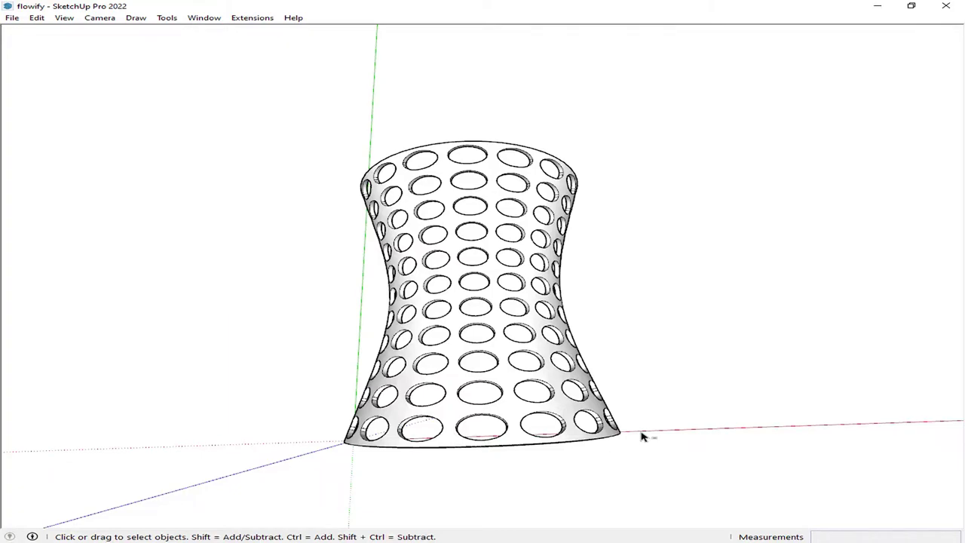
# Orbit and zoom around the finished perforated shell to show it from several sides.
pyautogui.moveTo(642, 437)
pyautogui.mouseDown(button='middle')
pyautogui.moveTo(618, 340)
pyautogui.moveTo(321, 240)
pyautogui.moveTo(592, 269)
pyautogui.moveTo(370, 267)
pyautogui.mouseUp(button='middle')
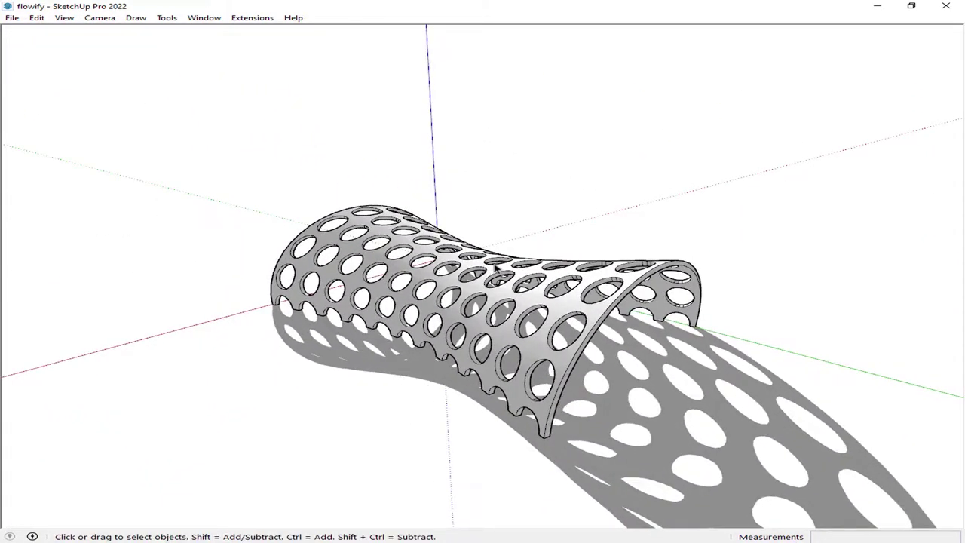
pyautogui.moveTo(495, 269)
pyautogui.mouseDown(button='middle')
pyautogui.moveTo(138, 248)
pyautogui.moveTo(607, 251)
pyautogui.moveTo(734, 215)
pyautogui.moveTo(353, 268)
pyautogui.moveTo(566, 244)
pyautogui.moveTo(483, 249)
pyautogui.mouseUp(button='middle')
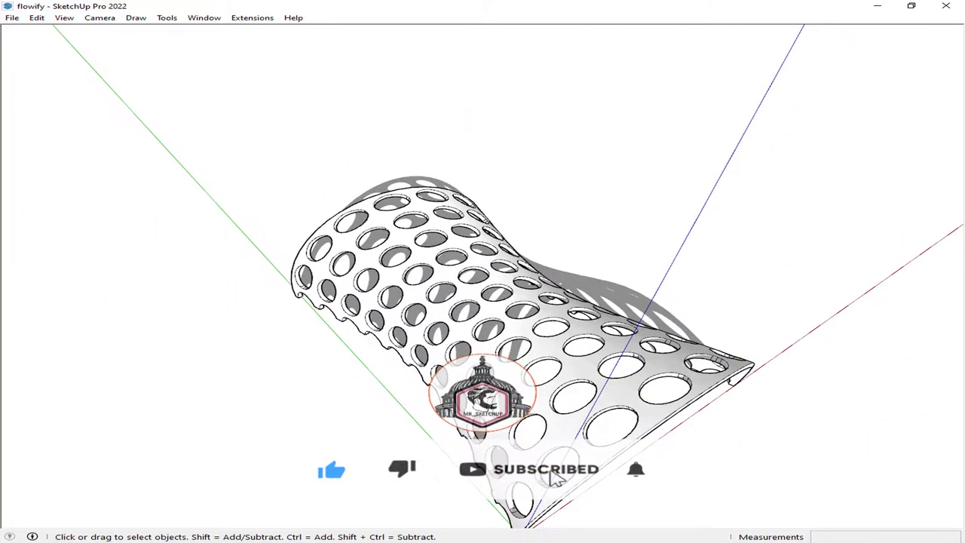
pyautogui.moveTo(533, 417)
pyautogui.mouseDown(button='middle')
pyautogui.moveTo(483, 249)
pyautogui.moveTo(528, 226)
pyautogui.moveTo(506, 231)
pyautogui.moveTo(520, 279)
pyautogui.mouseUp(button='middle')
pyautogui.scroll(-3, 483, 248)
pyautogui.scroll(-5, 506, 230)
pyautogui.scroll(-1, 520, 284)
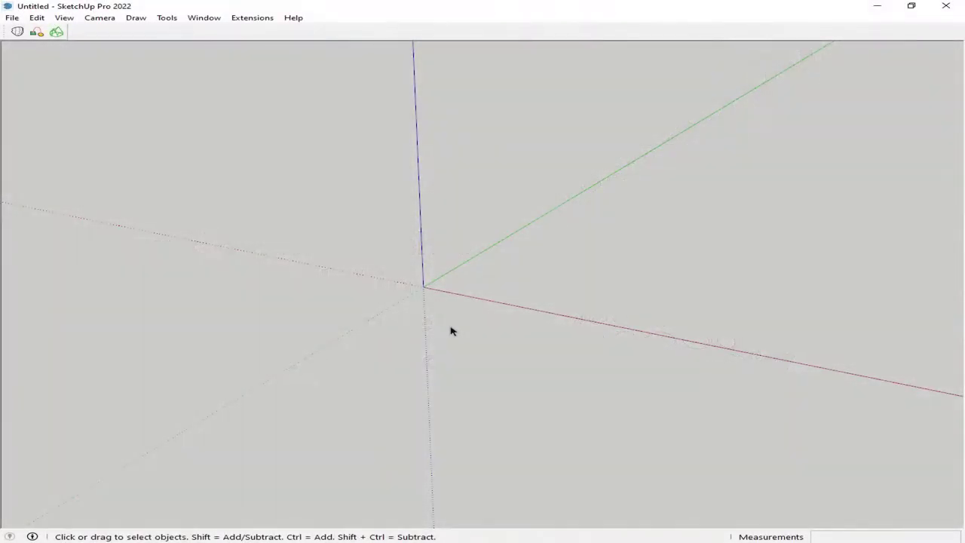
# Draw a half-circle arc from the origin, 10 m along red with a 5 m bulge.
pyautogui.write('a')
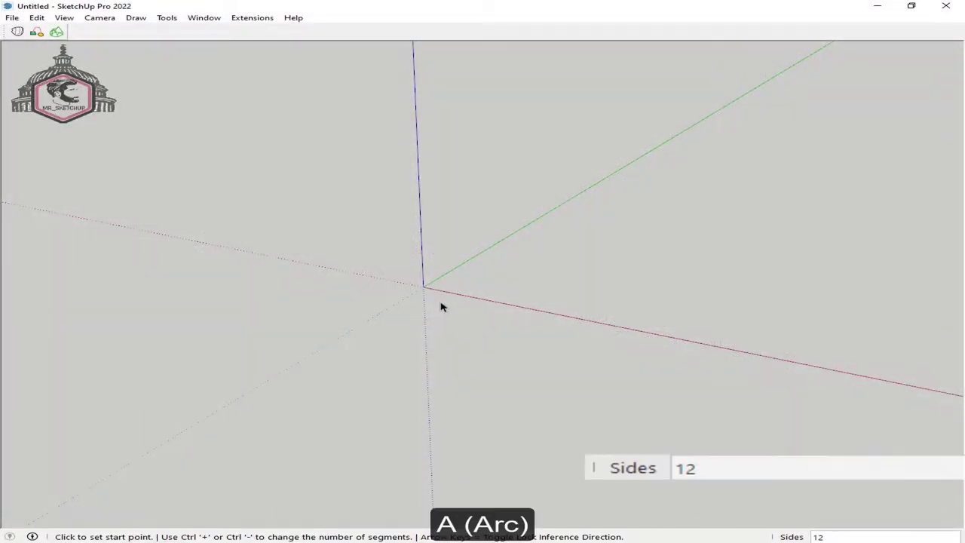
pyautogui.write('2')
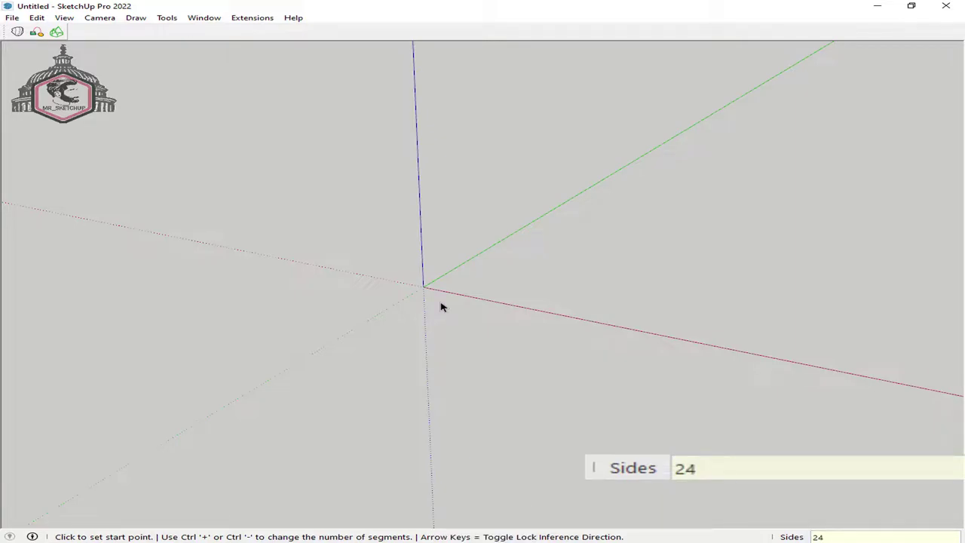
pyautogui.click(423, 287)
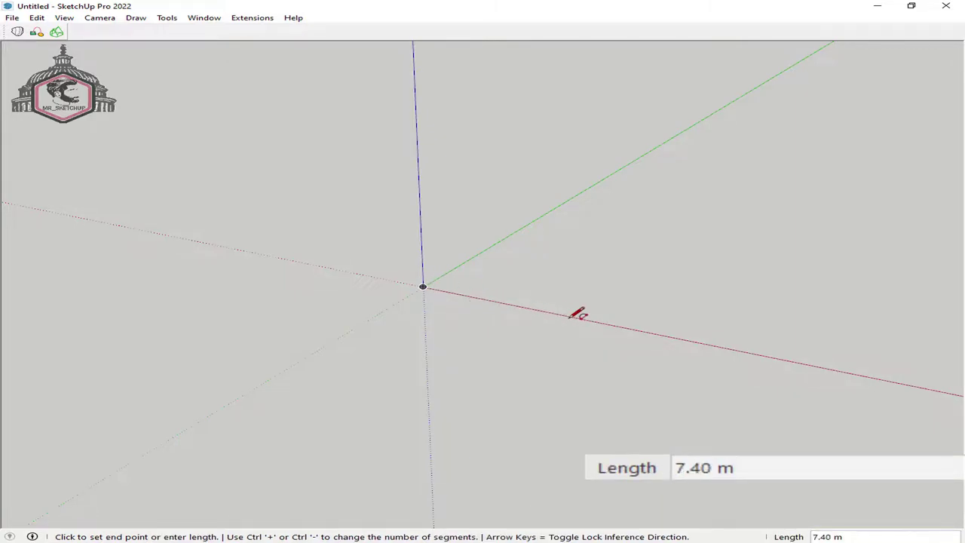
pyautogui.press('Return')
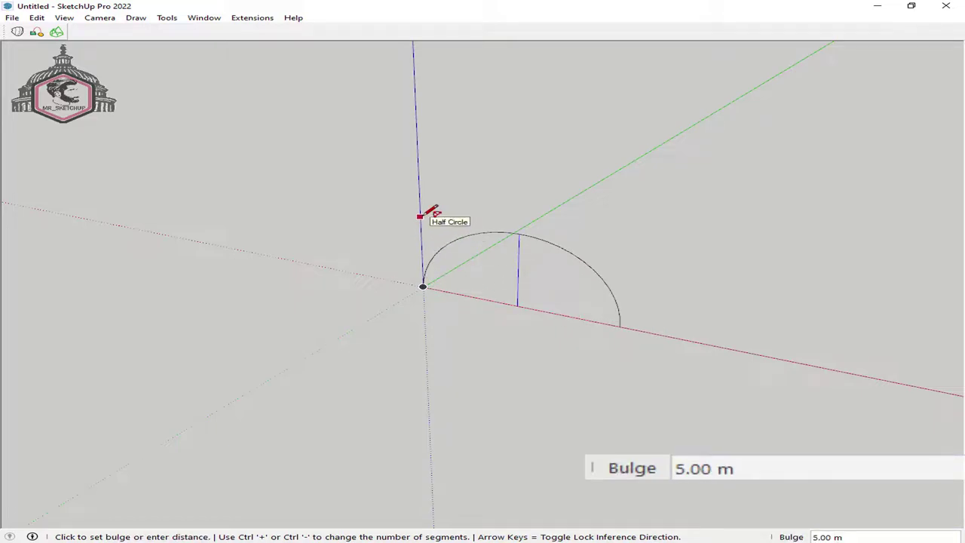
pyautogui.press('Return')
pyautogui.press('space')
pyautogui.moveTo(498, 318); pyautogui.dragTo(596, 317, button='middle')
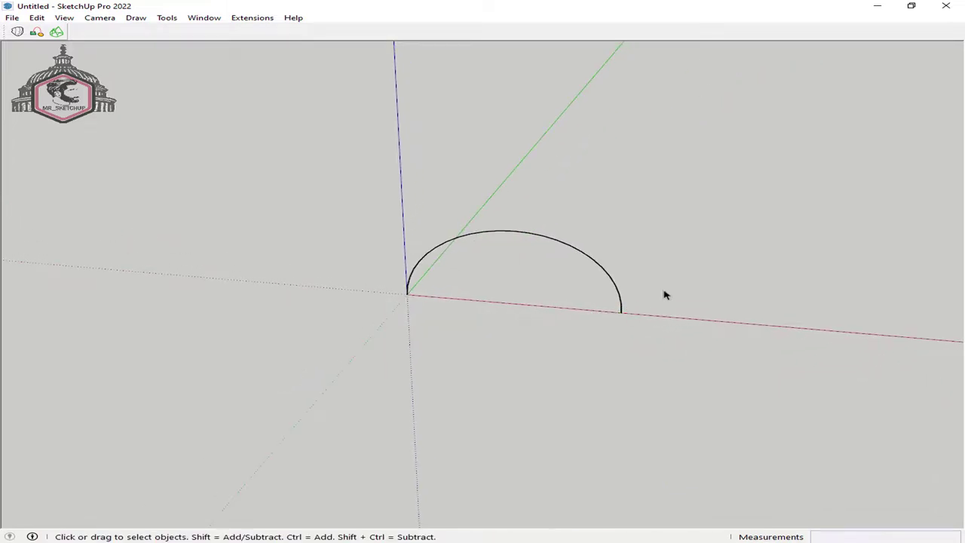
# Copy the arc 15 m along green with /2, giving three evenly spaced arcs.
pyautogui.moveTo(705, 308); pyautogui.dragTo(653, 317, button='middle')
pyautogui.press('m')
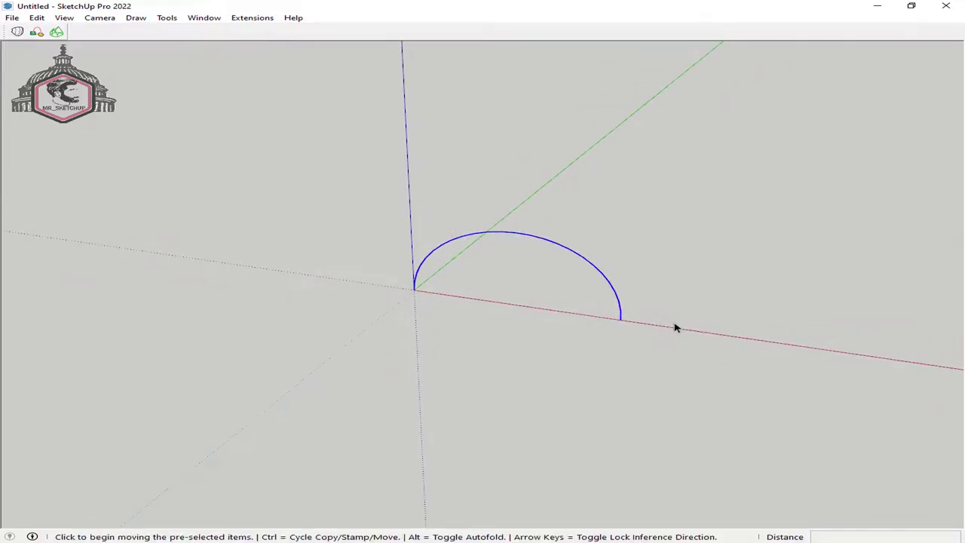
pyautogui.press('ctrl')
pyautogui.click(622, 320)
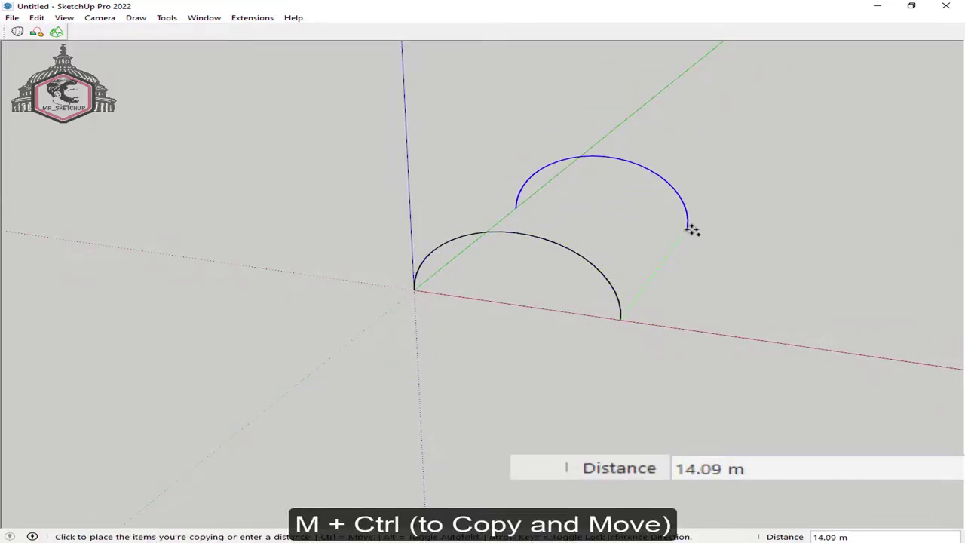
pyautogui.write('15')
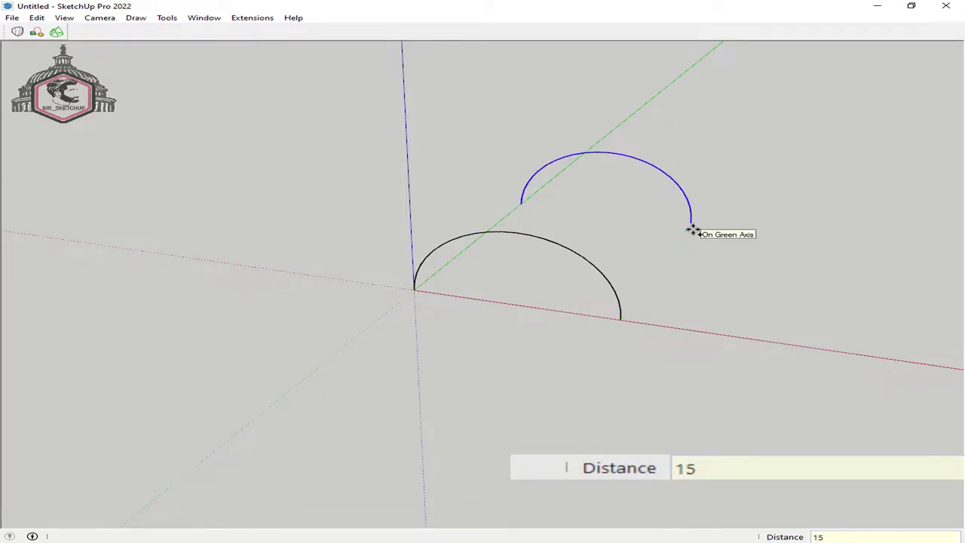
pyautogui.write('2')
pyautogui.press('Return')
pyautogui.moveTo(692, 230)
pyautogui.mouseDown(button='middle')
pyautogui.moveTo(605, 273)
pyautogui.moveTo(390, 297)
pyautogui.moveTo(651, 264)
pyautogui.moveTo(653, 273)
pyautogui.mouseUp(button='middle')
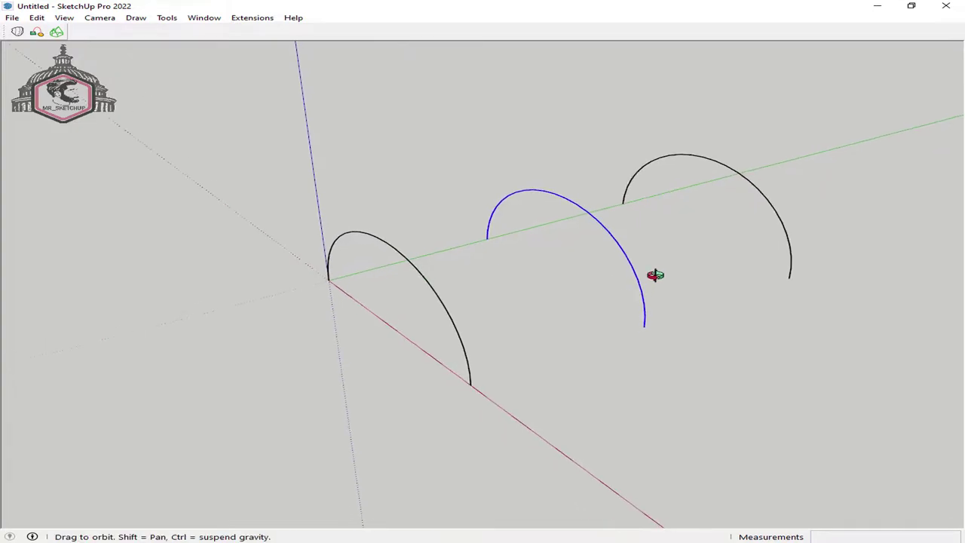
# Scale the middle arc uniformly about its centre by 0.7.
pyautogui.press('s')
pyautogui.keyDown('ctrl'); pyautogui.moveTo(658, 240); pyautogui.dragTo(644, 241); pyautogui.keyUp('ctrl')
pyautogui.write('.7')
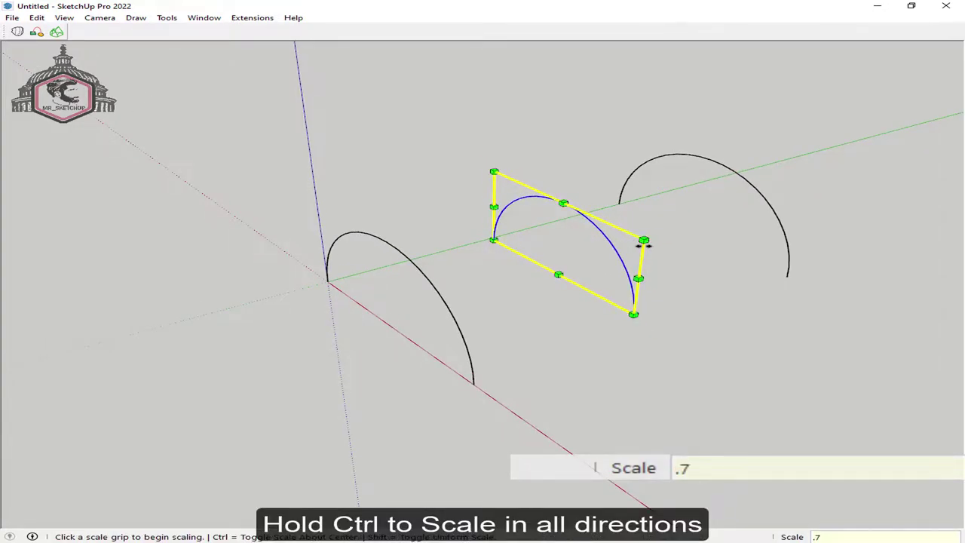
pyautogui.press('Return')
pyautogui.press('space')
pyautogui.moveTo(610, 282); pyautogui.dragTo(623, 276, button='middle')
# Move the middle arc 0.75 m along the blue axis.
pyautogui.press('m')
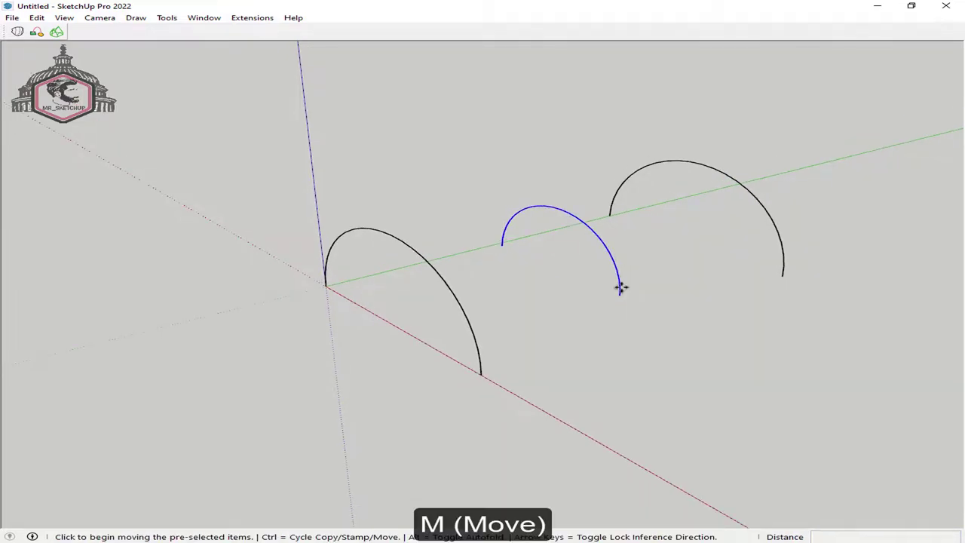
pyautogui.click(618, 296)
pyautogui.press('Up')
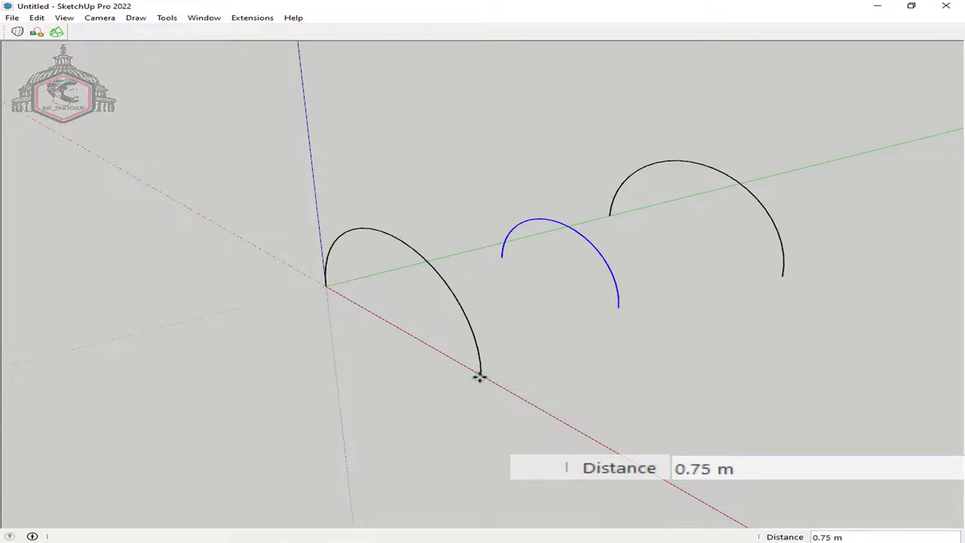
pyautogui.click(478, 377)
pyautogui.moveTo(479, 377); pyautogui.dragTo(513, 349, button='middle')
pyautogui.press('space')
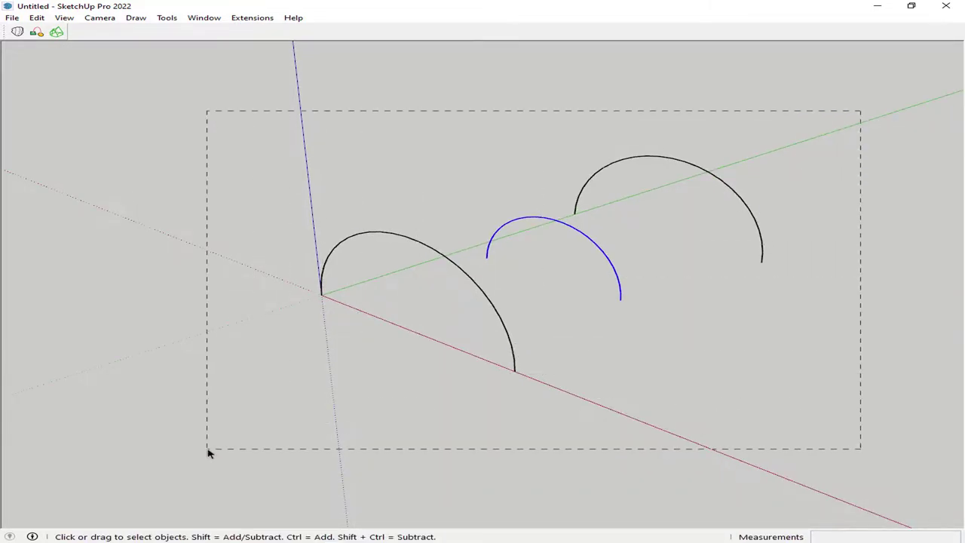
# Loft a surface across the three arcs with Curviloft at 10 sequences, then select it.
pyautogui.moveTo(209, 453); pyautogui.dragTo(210, 452)
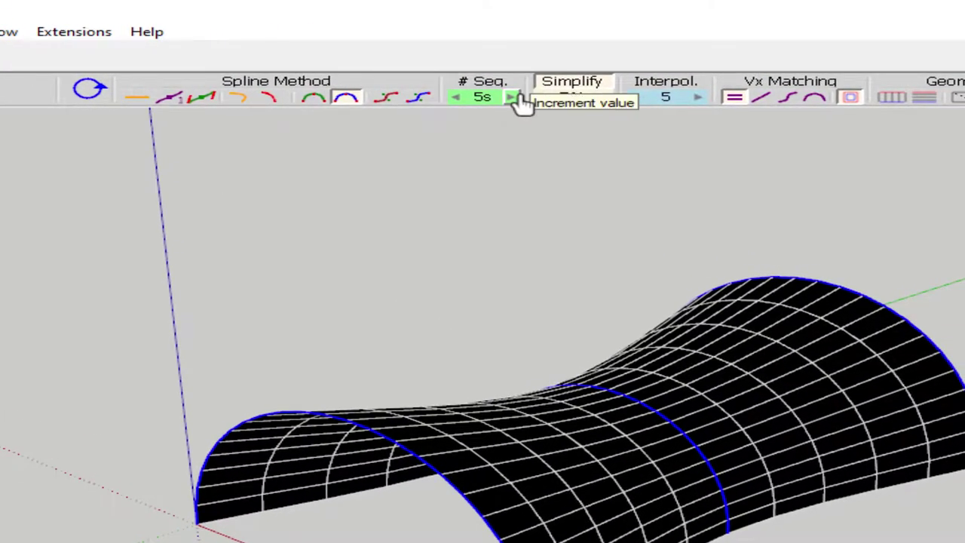
pyautogui.click(511, 97)
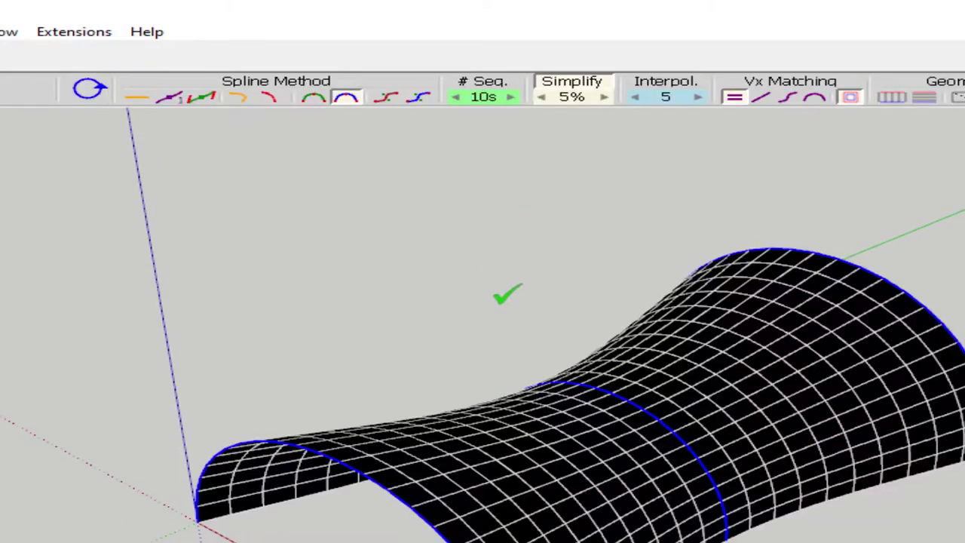
pyautogui.click(502, 300)
pyautogui.moveTo(428, 186); pyautogui.dragTo(580, 251, button='middle')
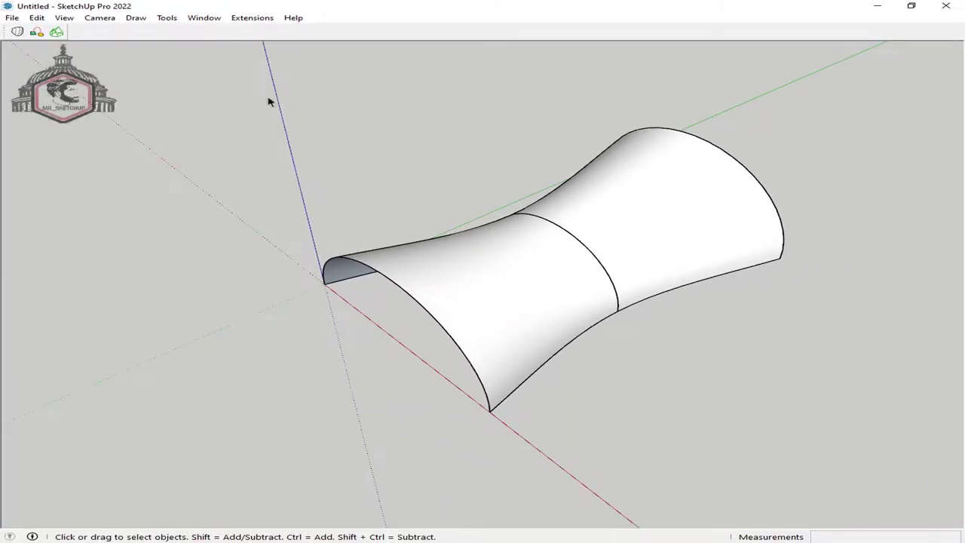
pyautogui.moveTo(260, 73); pyautogui.dragTo(823, 441)
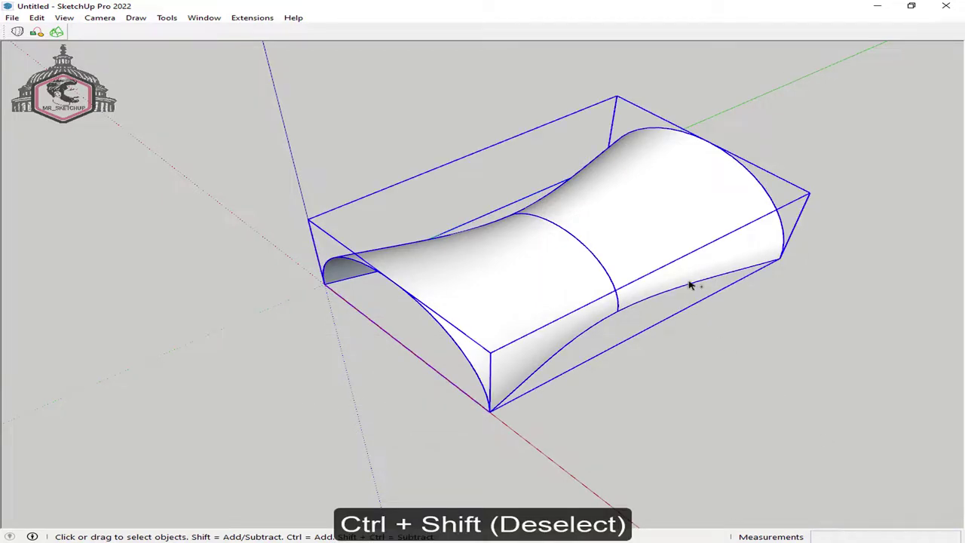
# Delete the three guide arcs and draw a 10 m vertical line from the origin.
pyautogui.keyDown('ctrl'); pyautogui.keyDown('shift'); pyautogui.click(686, 238); pyautogui.keyUp('shift'); pyautogui.keyUp('ctrl')
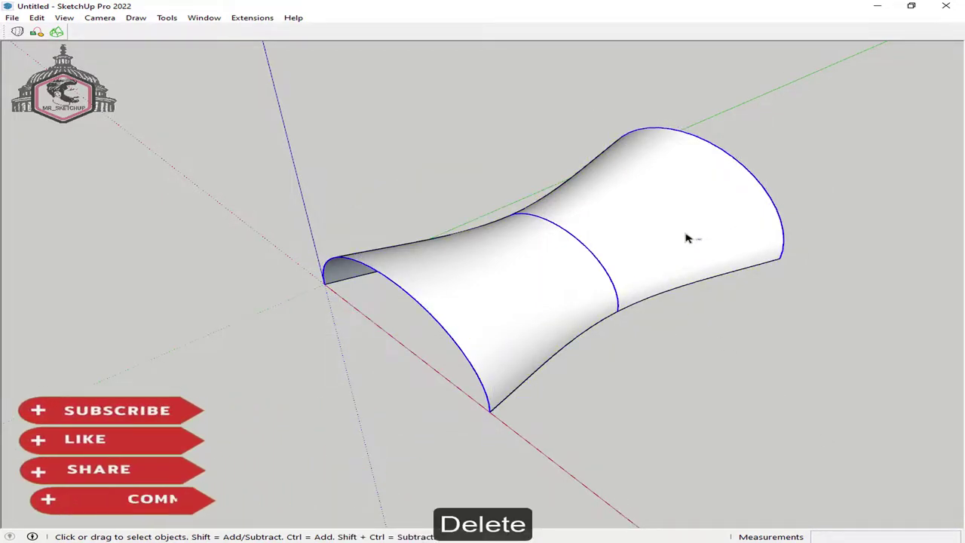
pyautogui.press('Delete')
pyautogui.moveTo(682, 238)
pyautogui.mouseDown(button='middle')
pyautogui.moveTo(553, 249)
pyautogui.moveTo(618, 233)
pyautogui.moveTo(534, 248)
pyautogui.mouseUp(button='middle')
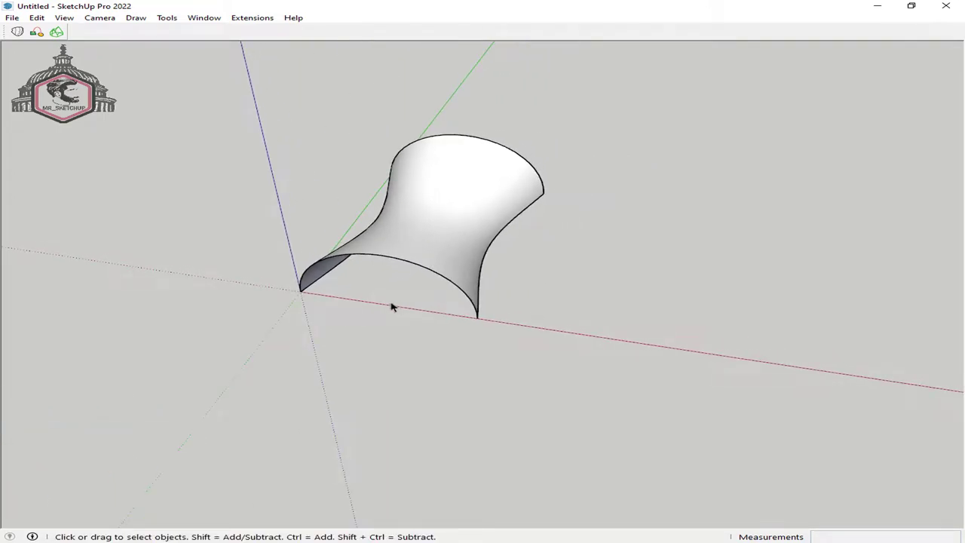
pyautogui.press('l')
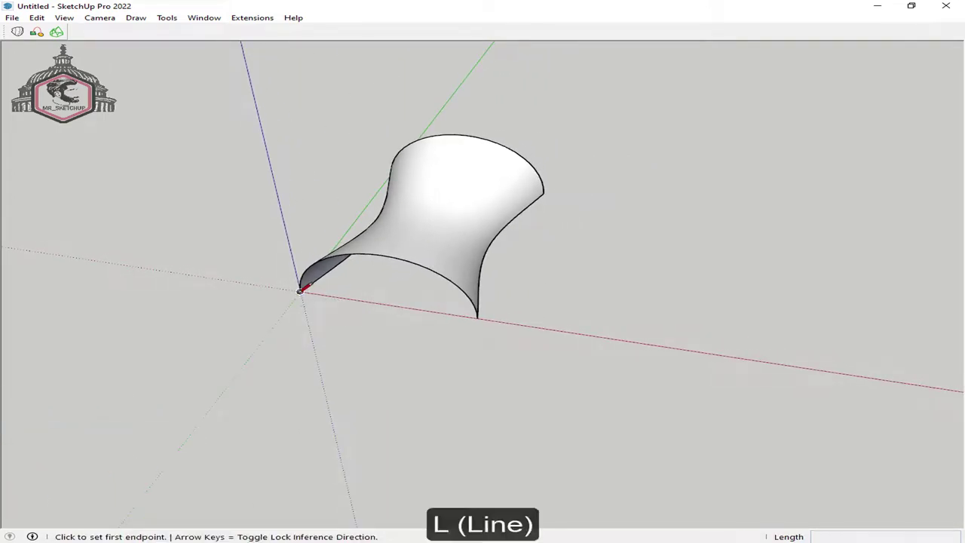
pyautogui.click(300, 291)
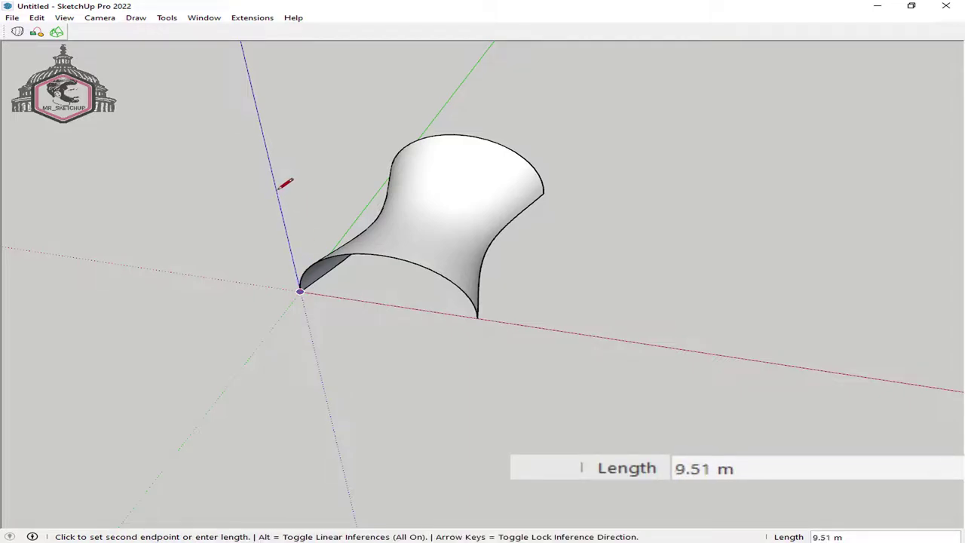
pyautogui.write('10')
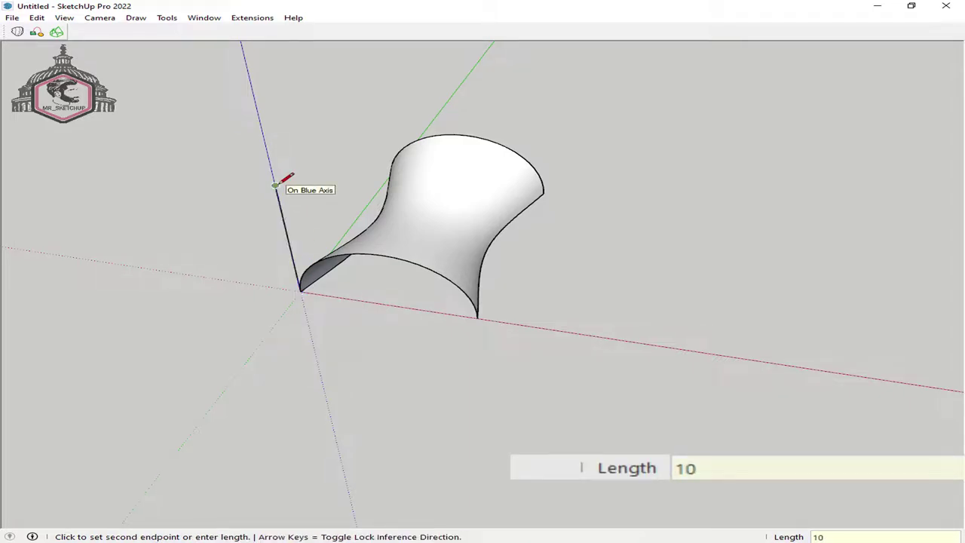
pyautogui.press('Return')
pyautogui.press('space')
# Draw a vertical edge on the blue axis from the other arc tip.
pyautogui.moveTo(334, 229)
pyautogui.mouseDown(button='middle')
pyautogui.moveTo(223, 176)
pyautogui.moveTo(420, 261)
pyautogui.mouseUp(button='middle')
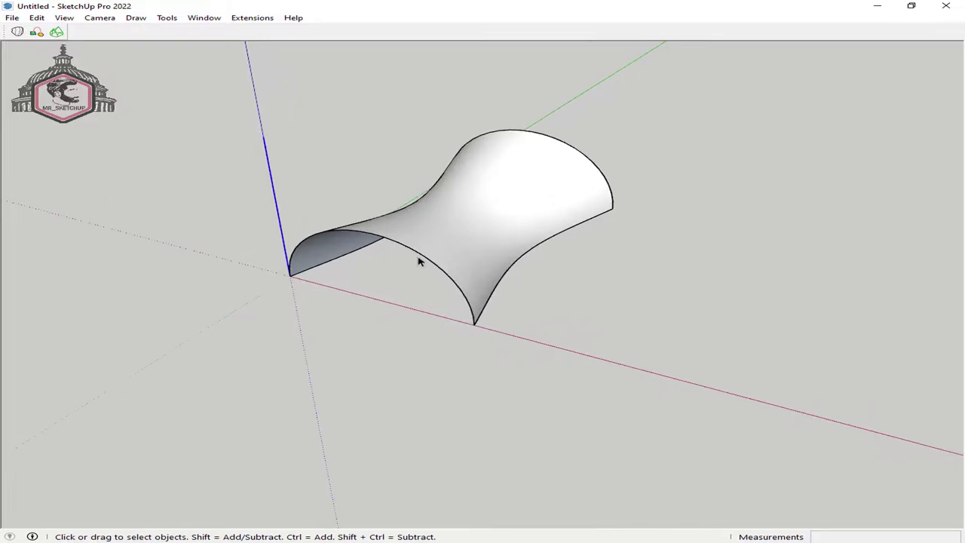
pyautogui.press('l')
pyautogui.click(473, 325)
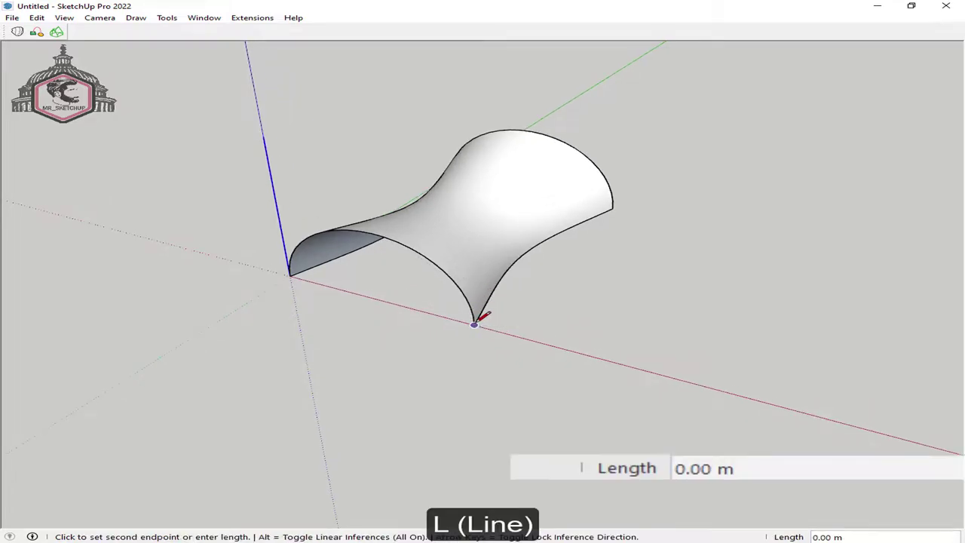
pyautogui.press('Up')
pyautogui.click(264, 136)
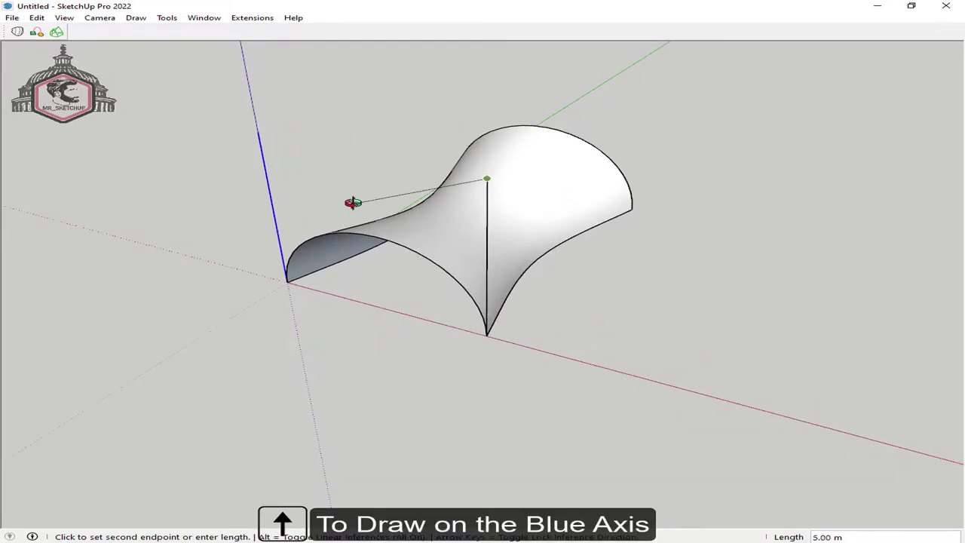
pyautogui.moveTo(344, 190)
pyautogui.mouseDown(button='middle')
pyautogui.moveTo(308, 171)
pyautogui.moveTo(340, 168)
pyautogui.moveTo(426, 209)
pyautogui.moveTo(349, 158)
pyautogui.moveTo(476, 135)
pyautogui.mouseUp(button='middle')
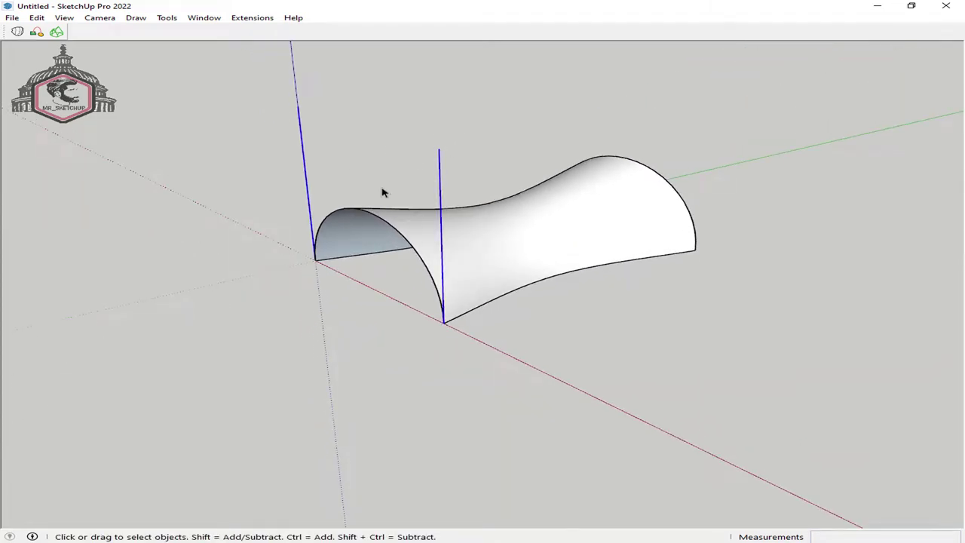
# Group the lofted surface together with all its edges.
pyautogui.hotkey('ctrl', 'a')
pyautogui.hotkey('ctrl', 'g')
pyautogui.moveTo(383, 186)
pyautogui.mouseDown(button='middle')
pyautogui.moveTo(339, 201)
pyautogui.moveTo(410, 237)
pyautogui.mouseUp(button='middle')
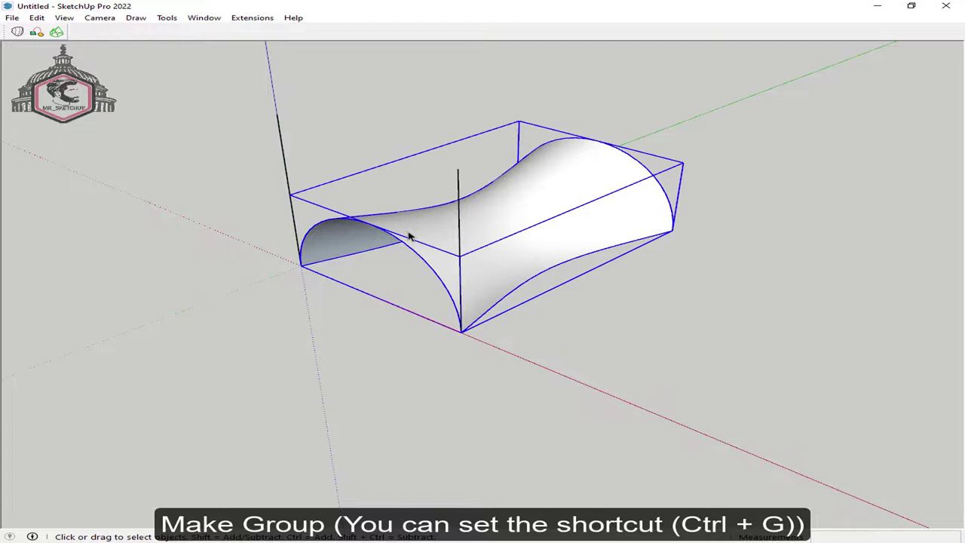
pyautogui.click(571, 380)
pyautogui.moveTo(572, 379)
pyautogui.mouseDown(button='middle')
pyautogui.moveTo(478, 338)
pyautogui.moveTo(495, 354)
pyautogui.mouseUp(button='middle')
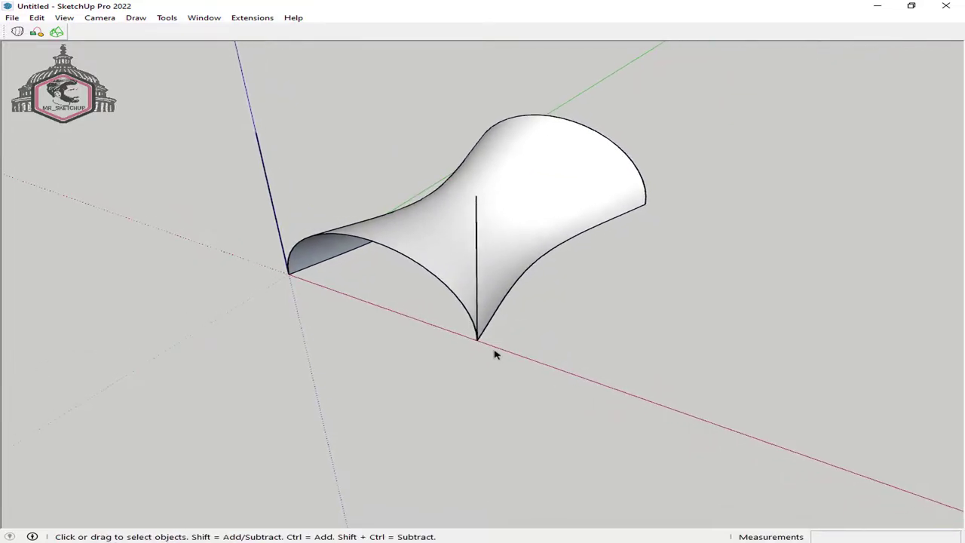
# Draw a 10 by 15 rectangle from the top of the vertical edge and select it.
pyautogui.press('r')
pyautogui.click(255, 133)
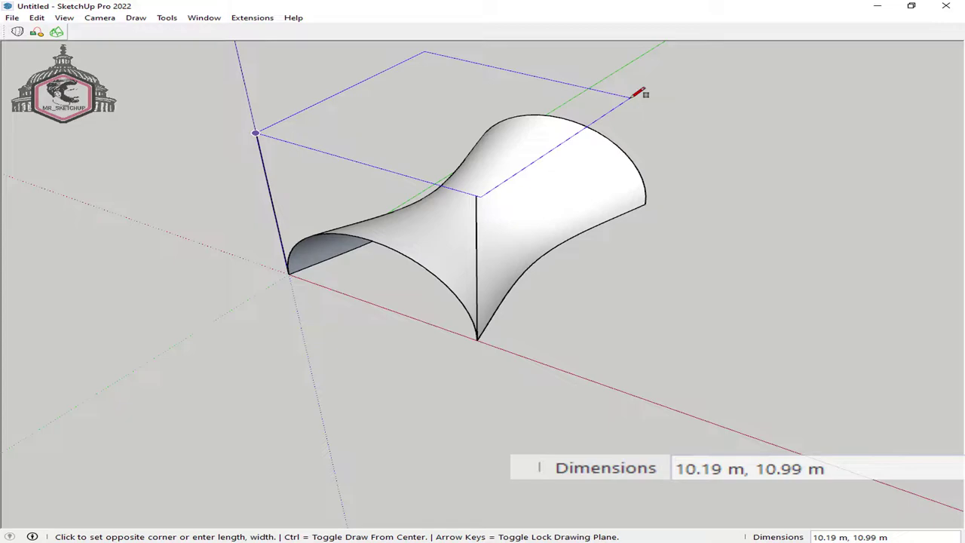
pyautogui.write('10,1')
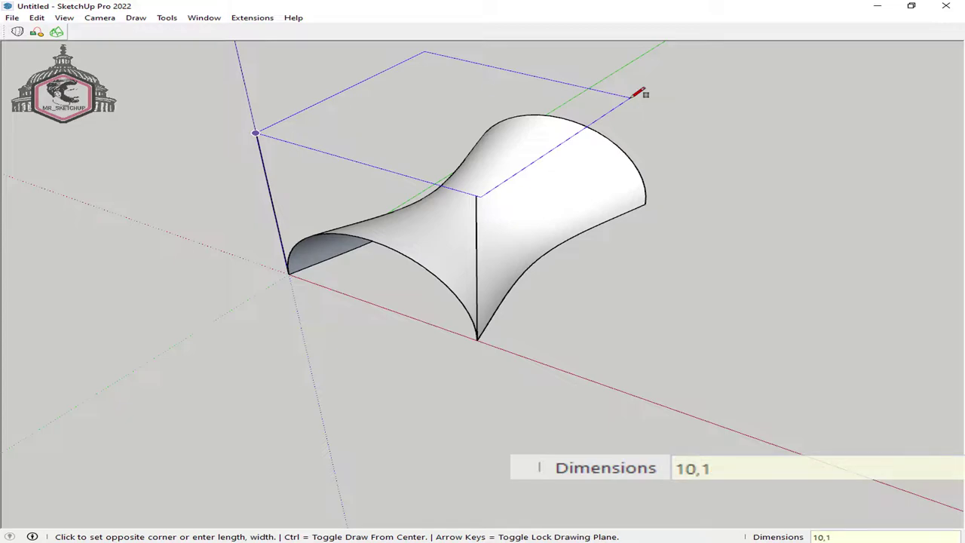
pyautogui.write('5')
pyautogui.press('Return')
pyautogui.moveTo(637, 92)
pyautogui.mouseDown(button='middle')
pyautogui.moveTo(620, 179)
pyautogui.moveTo(442, 151)
pyautogui.mouseUp(button='middle')
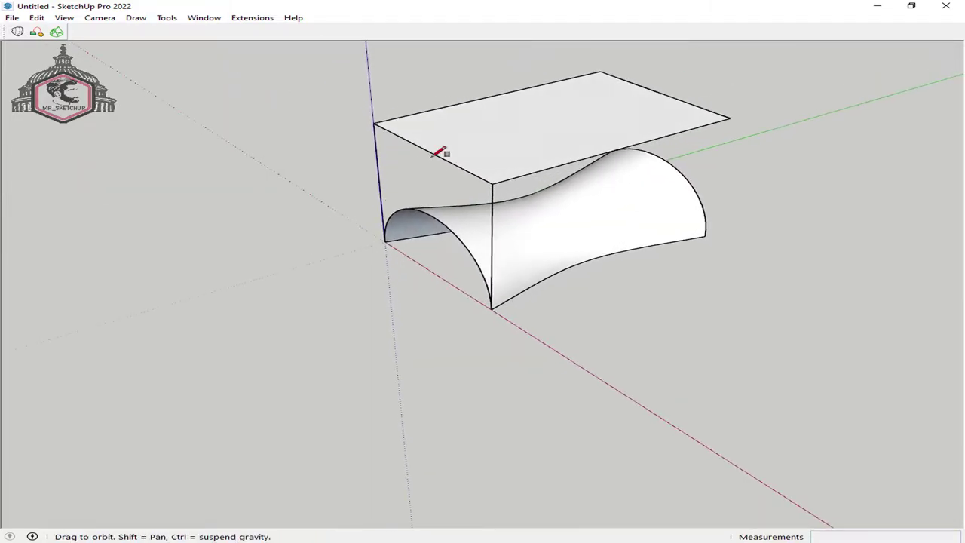
pyautogui.press('space')
pyautogui.click(518, 150)
pyautogui.moveTo(382, 134)
pyautogui.mouseDown(button='middle')
pyautogui.moveTo(592, 151)
pyautogui.moveTo(532, 155)
pyautogui.mouseUp(button='middle')
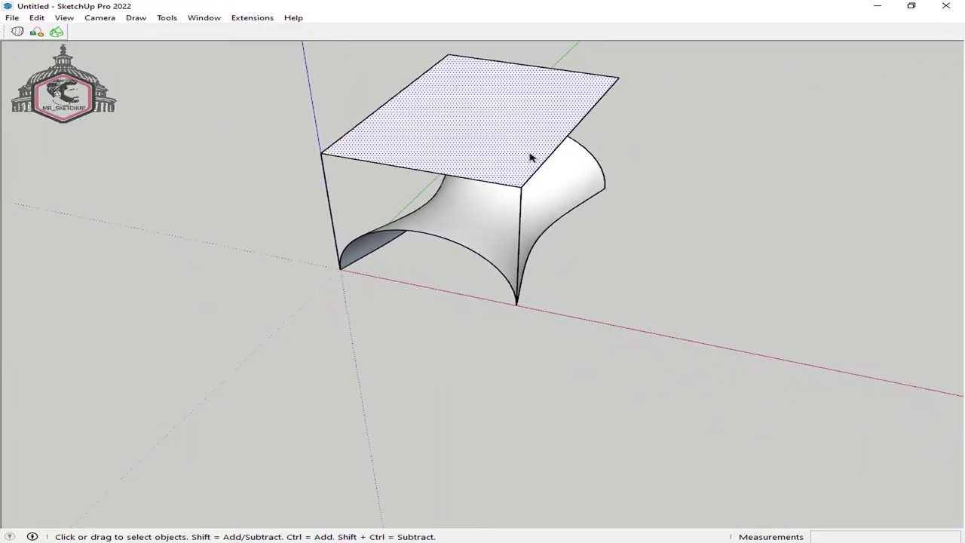
# Copy the rectangle face 15 m along the red axis.
pyautogui.press('m')
pyautogui.press('ctrl')
pyautogui.click(320, 152)
pyautogui.write('15')
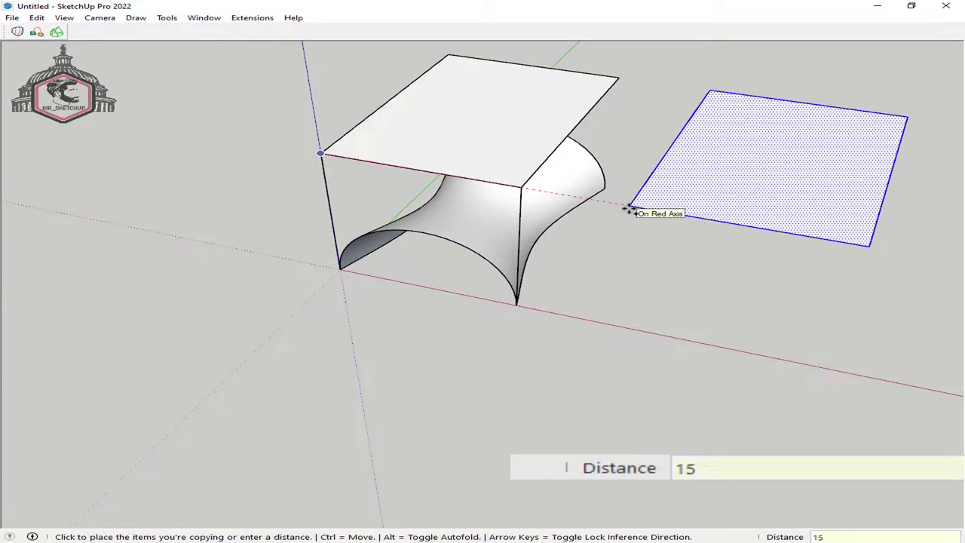
pyautogui.press('Return')
pyautogui.press('space')
pyautogui.moveTo(631, 209)
pyautogui.mouseDown(button='middle')
pyautogui.moveTo(375, 286)
pyautogui.moveTo(375, 297)
pyautogui.mouseUp(button='middle')
# Make the original rectangle and its copy into separate groups.
pyautogui.click(375, 297)
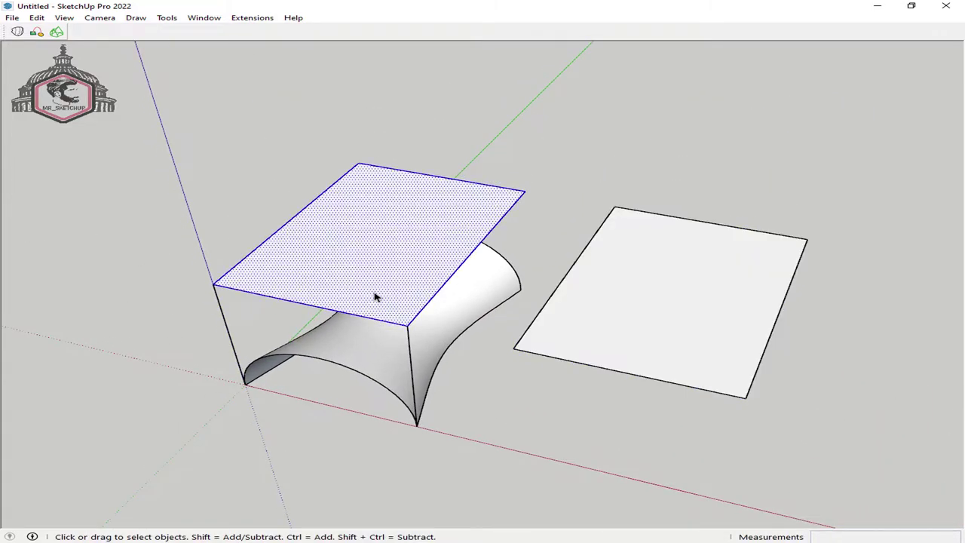
pyautogui.hotkey('ctrl', 'g')
pyautogui.moveTo(518, 340)
pyautogui.mouseDown(button='middle')
pyautogui.moveTo(625, 328)
pyautogui.moveTo(638, 304)
pyautogui.moveTo(644, 309)
pyautogui.mouseUp(button='middle')
pyautogui.click(644, 309)
pyautogui.scroll(3, 645, 309)
pyautogui.moveTo(585, 300)
pyautogui.mouseDown(button='middle')
pyautogui.moveTo(573, 306)
pyautogui.moveTo(595, 285)
pyautogui.mouseUp(button='middle')
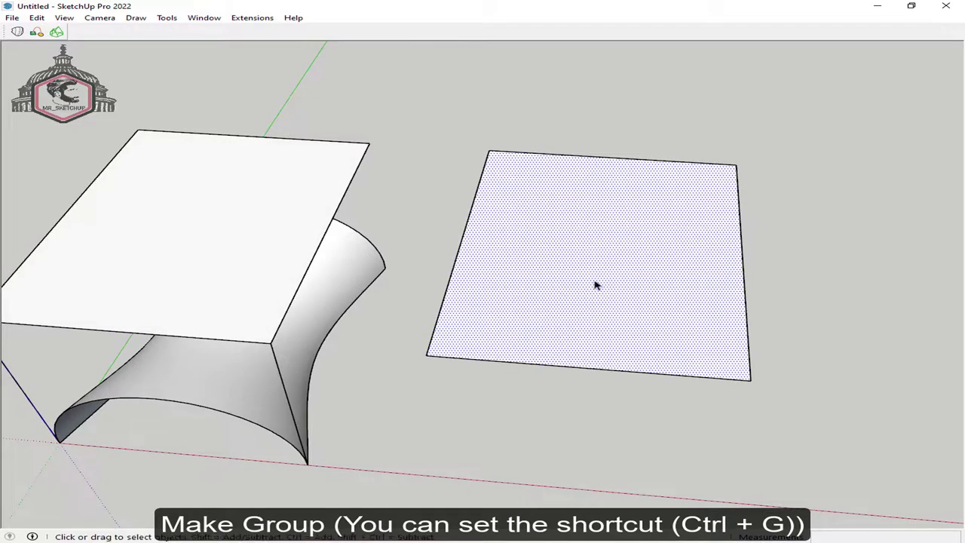
pyautogui.hotkey('ctrl', 'g')
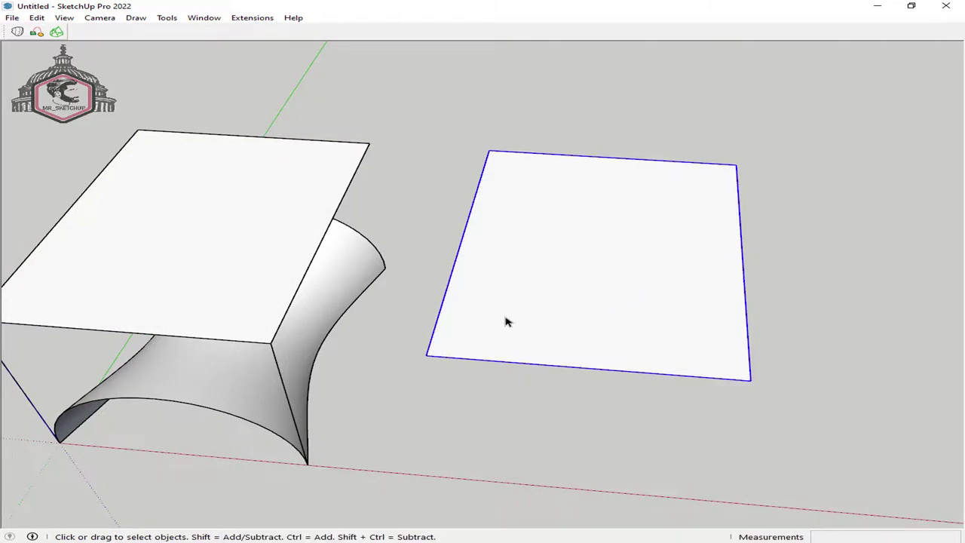
# Draw a 0.5 m radius circle centred on the rectangle's corner.
pyautogui.press('c')
pyautogui.click(426, 354)
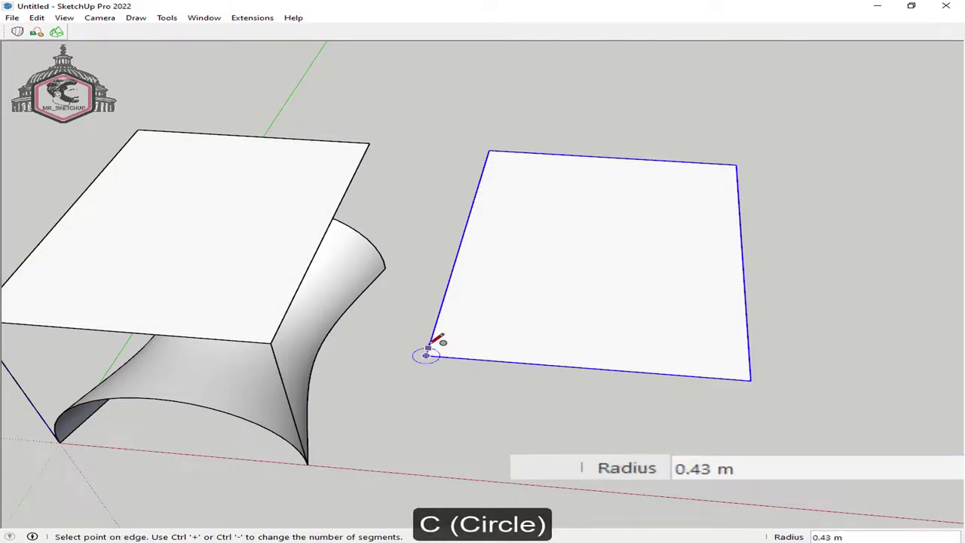
pyautogui.write('.5')
pyautogui.press('Return')
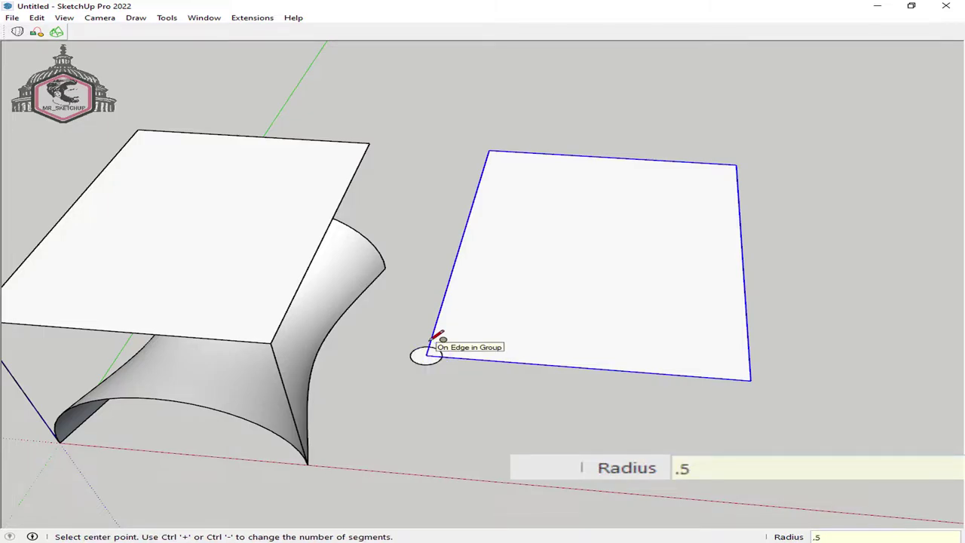
pyautogui.scroll(3, 425, 354)
pyautogui.press('space')
pyautogui.moveTo(361, 318); pyautogui.dragTo(491, 428)
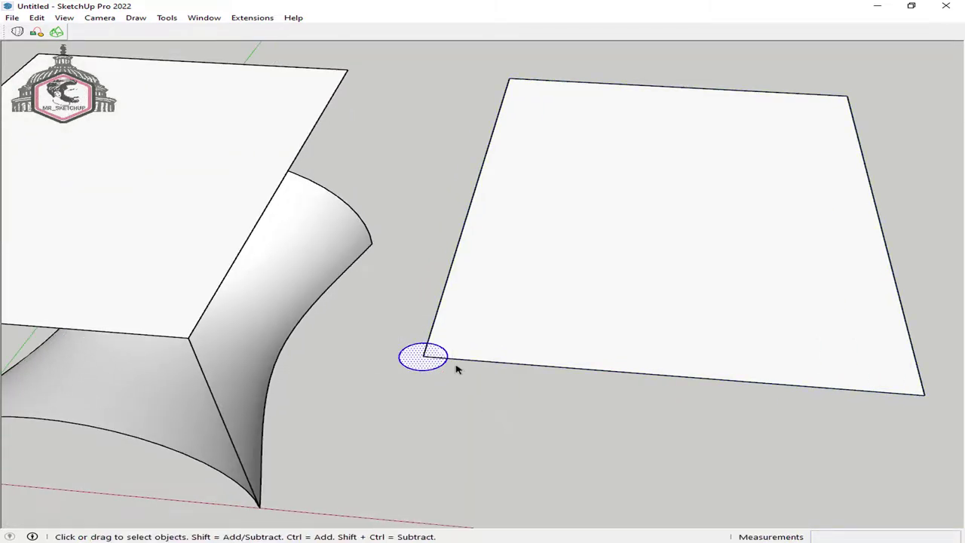
# Move the circle 0.7 m in from the corner.
pyautogui.press('m')
pyautogui.click(418, 371)
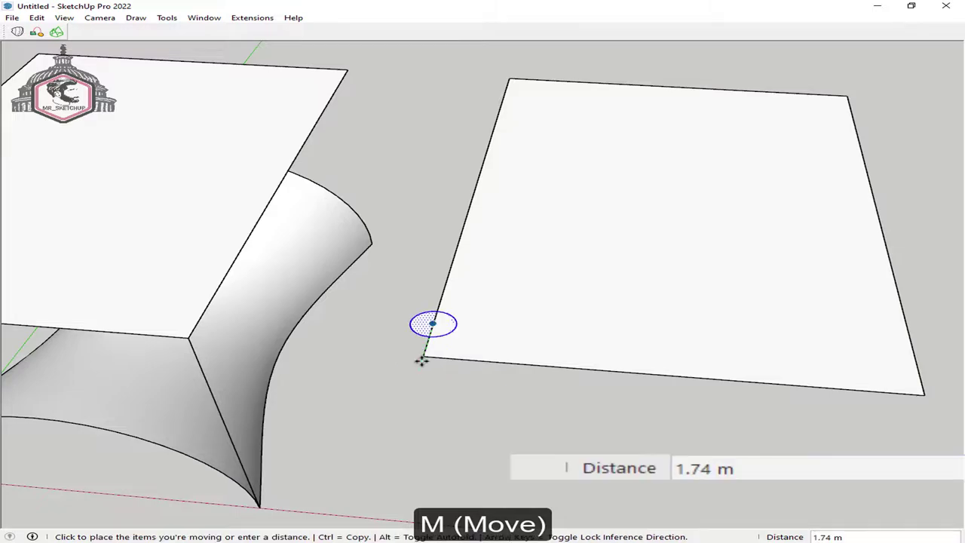
pyautogui.write('.7')
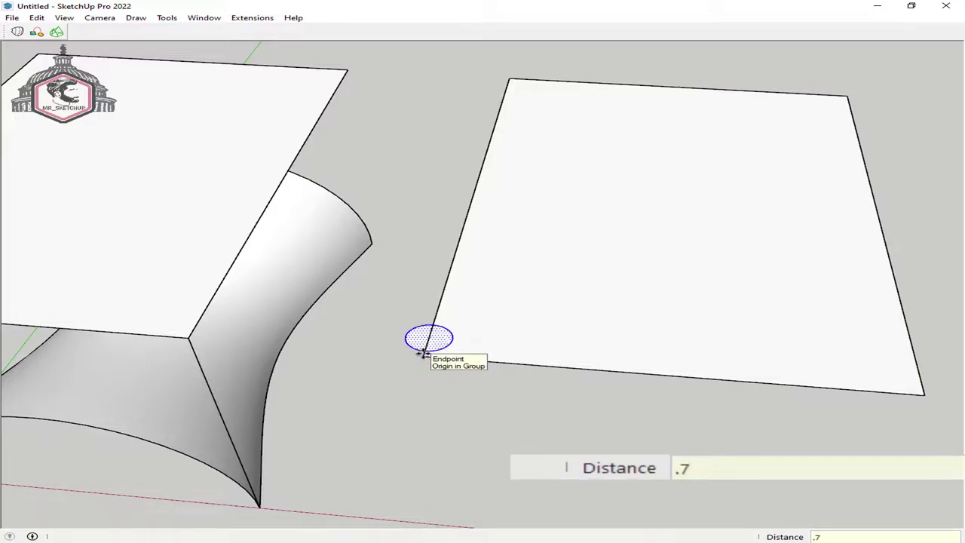
pyautogui.press('Return')
pyautogui.press('space')
# Copy the circle to the opposite corner and array it /8 into nine circles.
pyautogui.press('m')
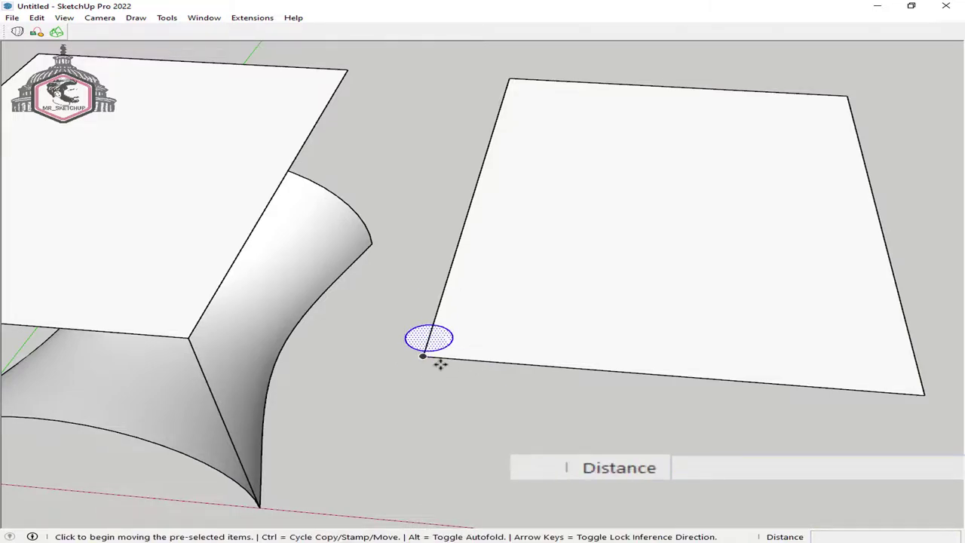
pyautogui.press('ctrl')
pyautogui.moveTo(425, 358); pyautogui.dragTo(484, 351, button='middle')
pyautogui.click(276, 343)
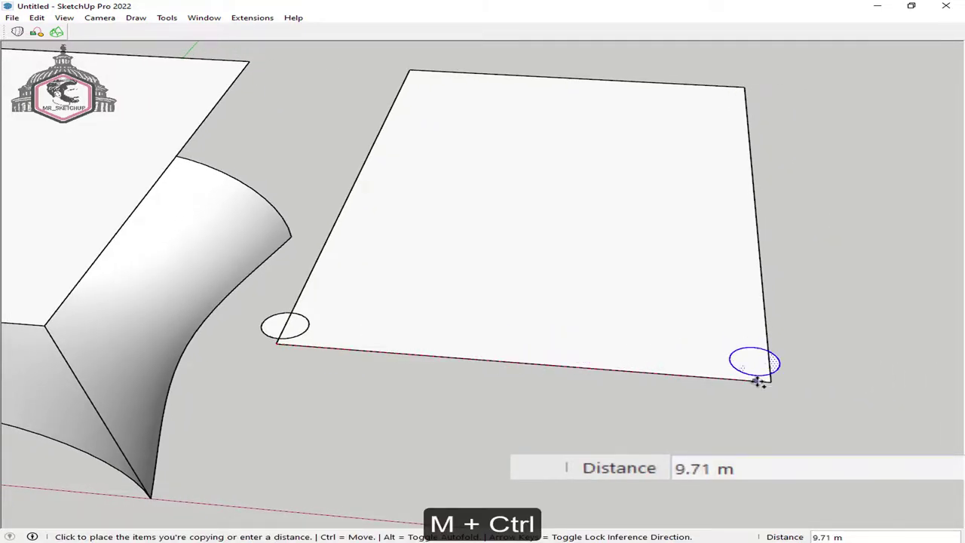
pyautogui.click(769, 384)
pyautogui.write('/')
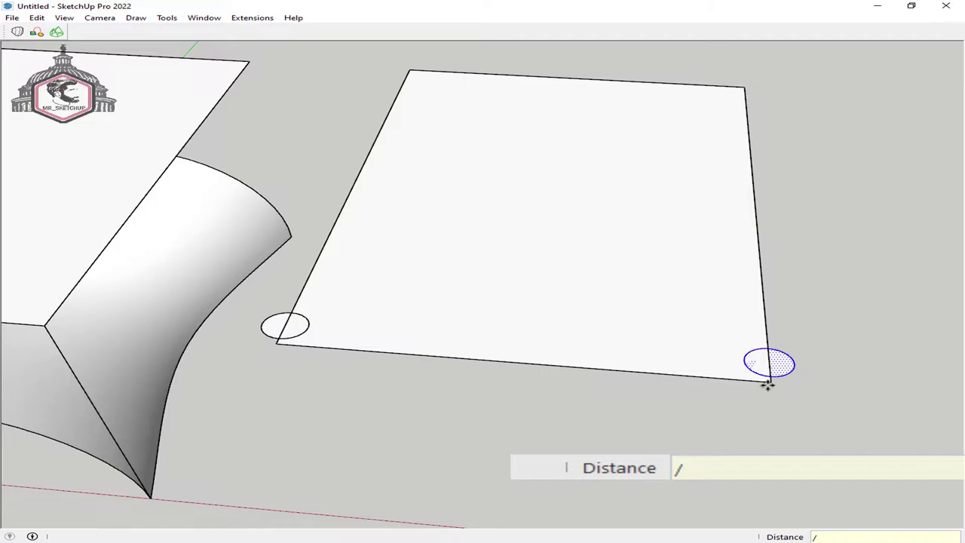
pyautogui.write('8')
pyautogui.press('Return')
pyautogui.press('space')
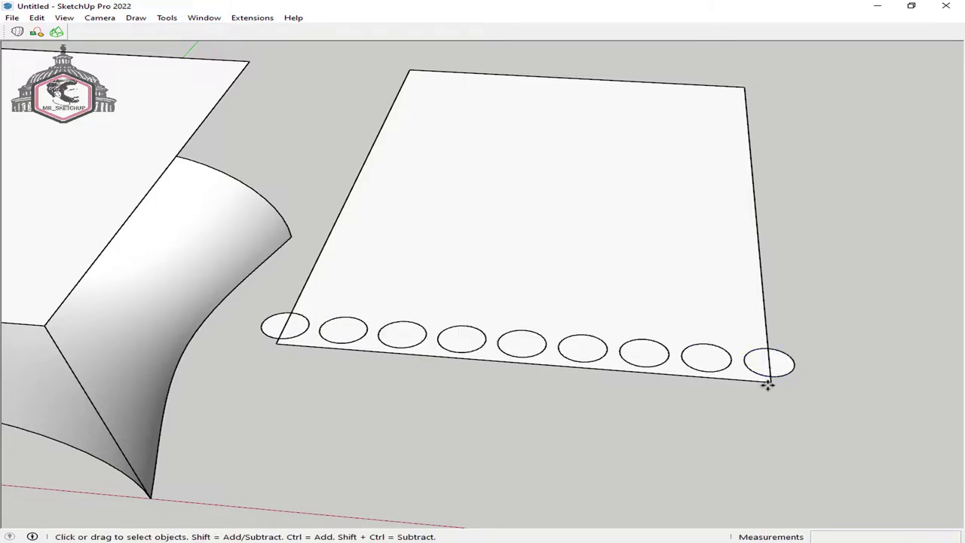
# Copy the nine-circle row to the far edge and array it /10 into a circle grid.
pyautogui.moveTo(238, 313); pyautogui.dragTo(840, 445)
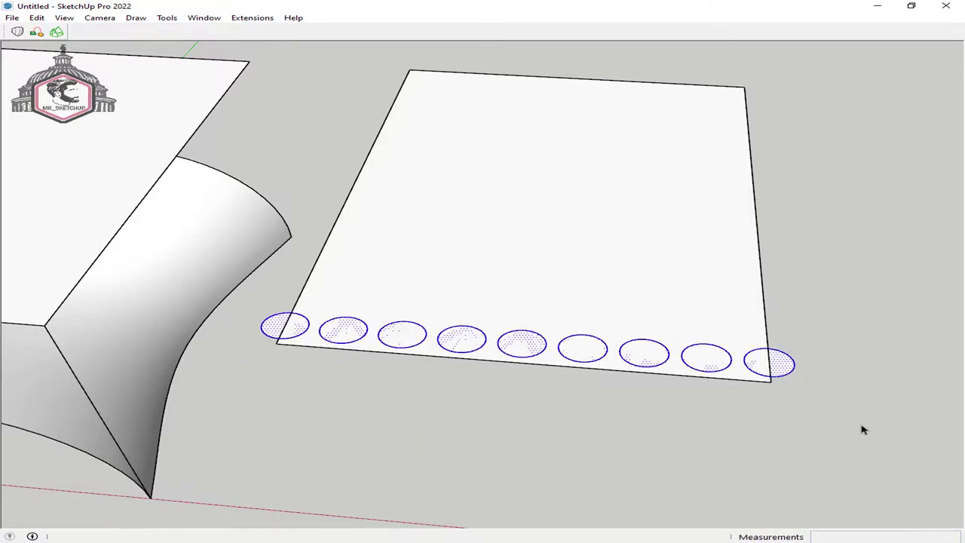
pyautogui.moveTo(862, 426)
pyautogui.mouseDown(button='middle')
pyautogui.moveTo(635, 430)
pyautogui.moveTo(714, 431)
pyautogui.mouseUp(button='middle')
pyautogui.press('m')
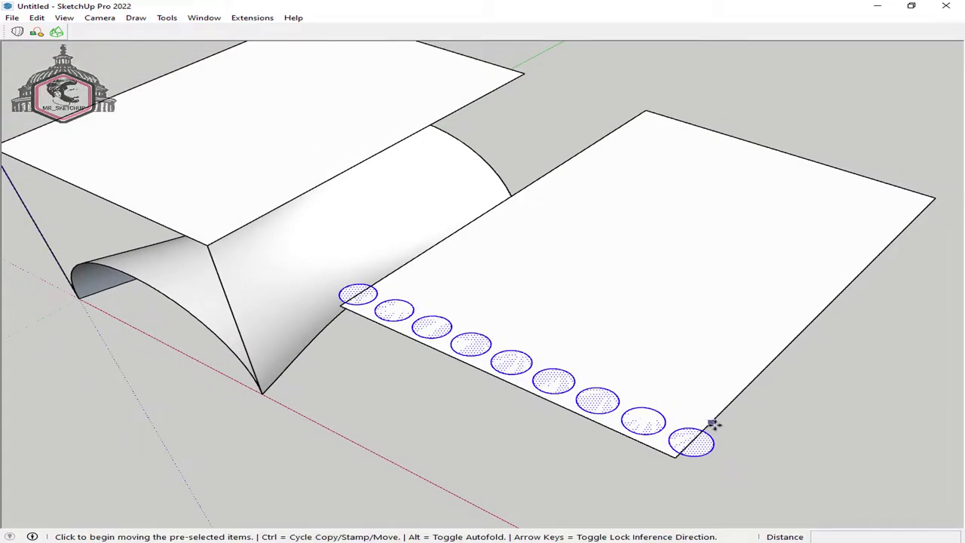
pyautogui.press('ctrl')
pyautogui.click(703, 430)
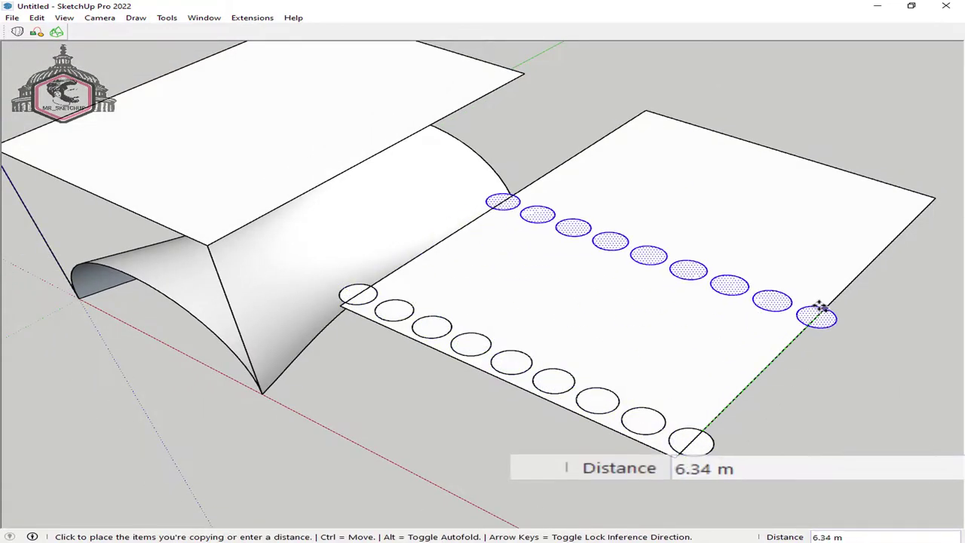
pyautogui.moveTo(819, 308)
pyautogui.mouseDown(button='middle')
pyautogui.moveTo(758, 325)
pyautogui.moveTo(808, 275)
pyautogui.mouseUp(button='middle')
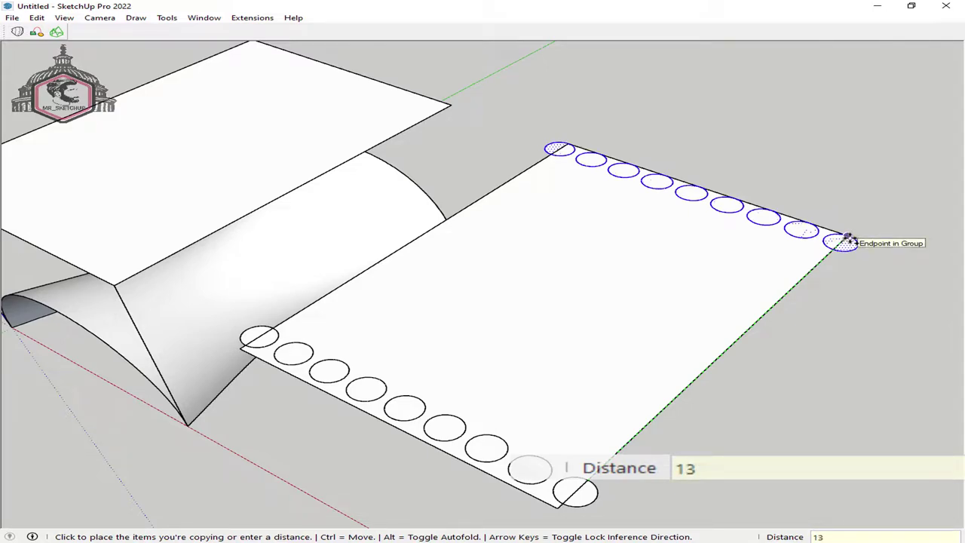
pyautogui.click(849, 238)
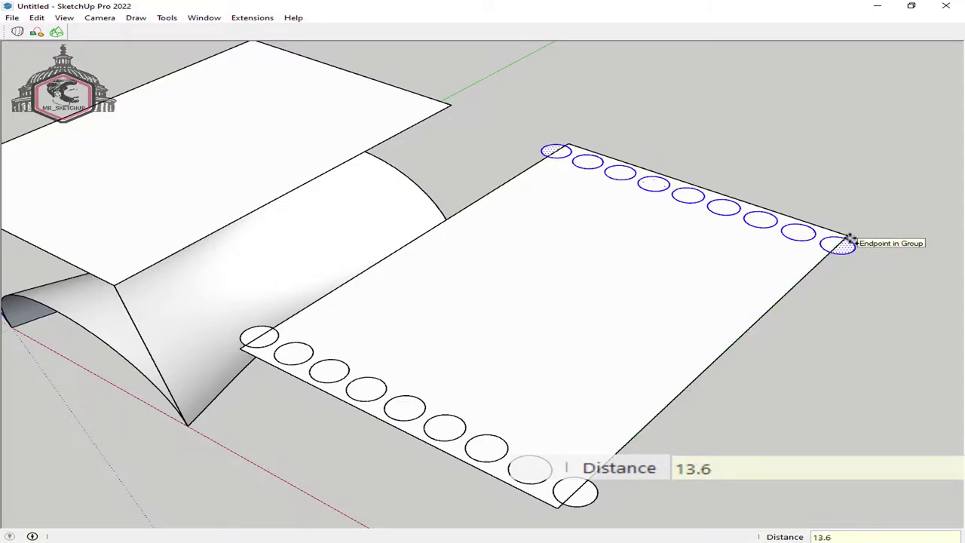
pyautogui.write('/10')
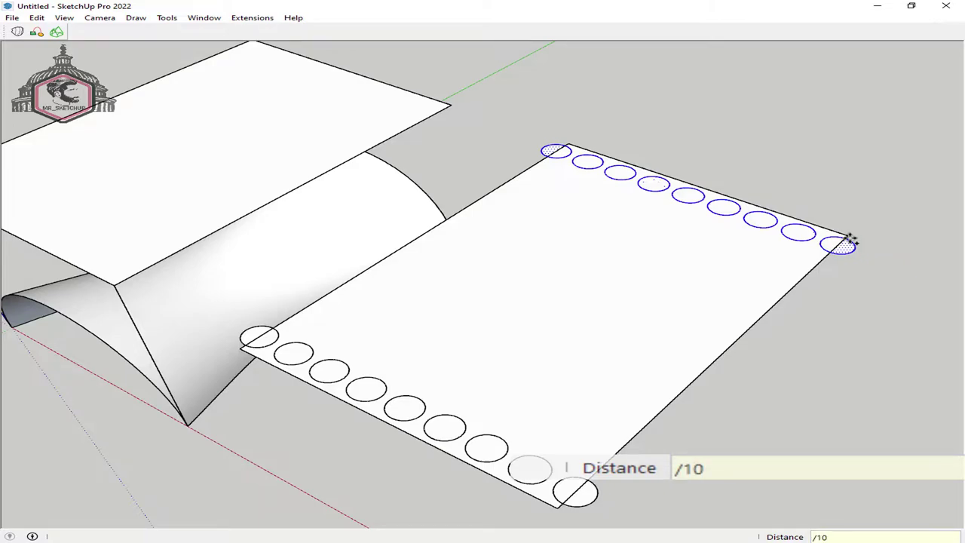
pyautogui.press('Return')
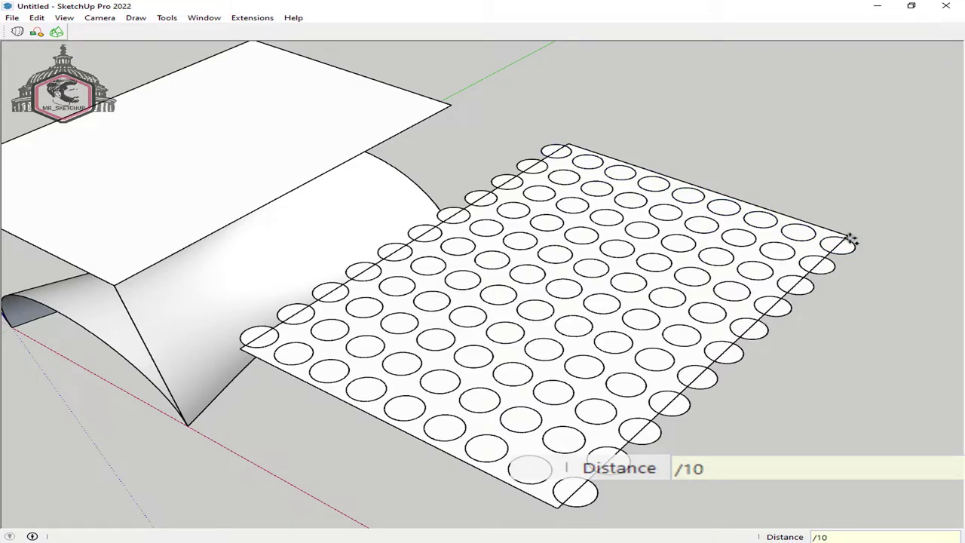
pyautogui.moveTo(850, 238); pyautogui.dragTo(431, 349, button='middle')
pyautogui.moveTo(588, 377)
pyautogui.mouseDown(button='middle')
pyautogui.moveTo(337, 409)
pyautogui.moveTo(792, 347)
pyautogui.moveTo(717, 370)
pyautogui.mouseUp(button='middle')
# Explode the circle grid group and intersect the circles with the sheet.
pyautogui.press('space')
pyautogui.scroll(3, 717, 373)
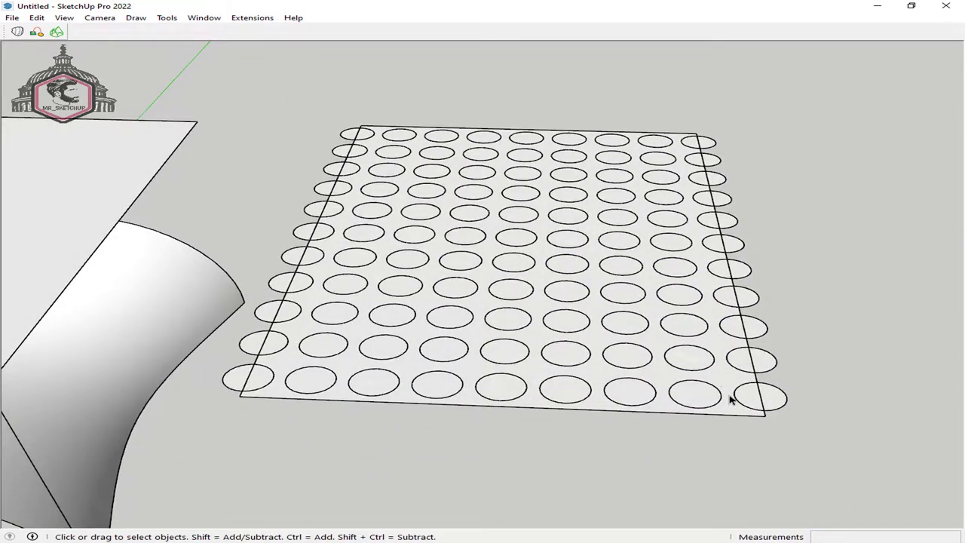
pyautogui.click(730, 400)
pyautogui.rightClick(730, 398)
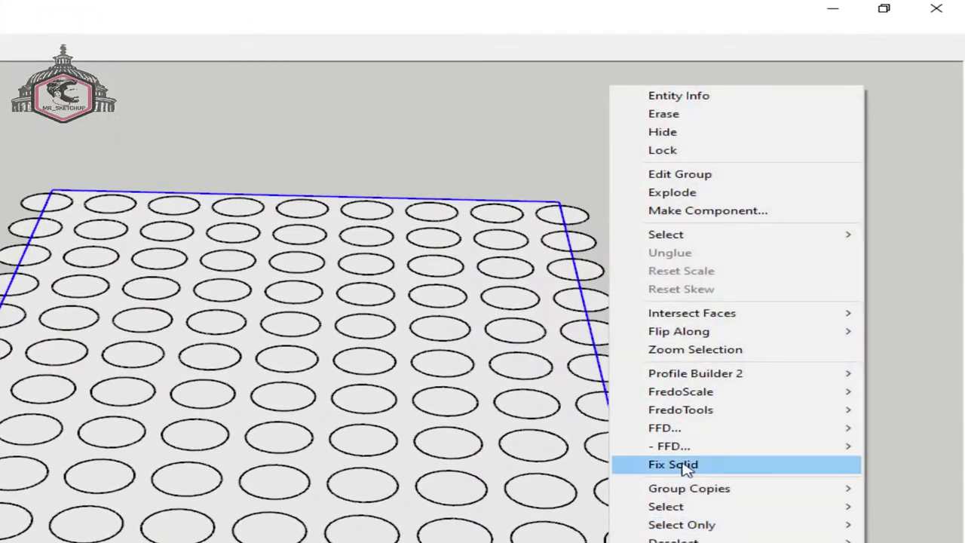
pyautogui.click(709, 194)
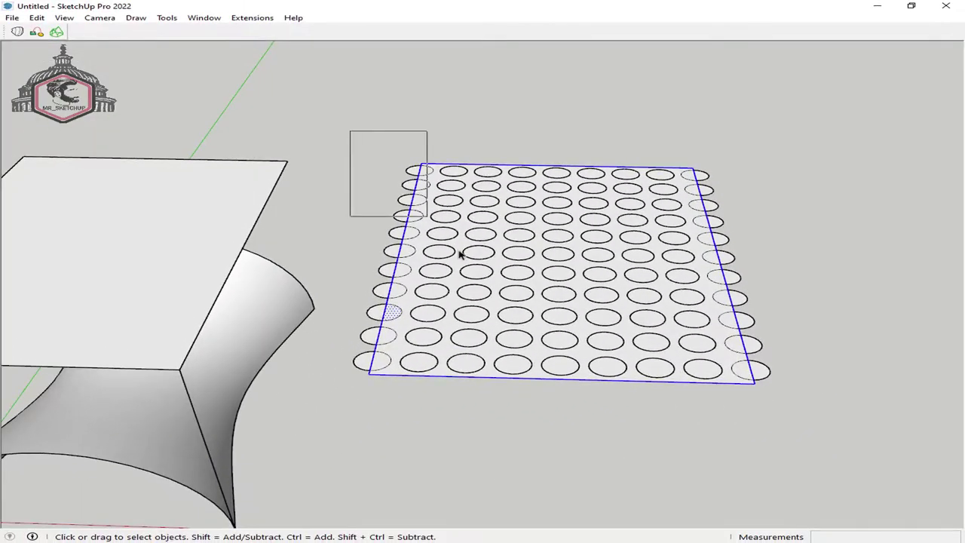
pyautogui.moveTo(460, 255); pyautogui.dragTo(859, 436)
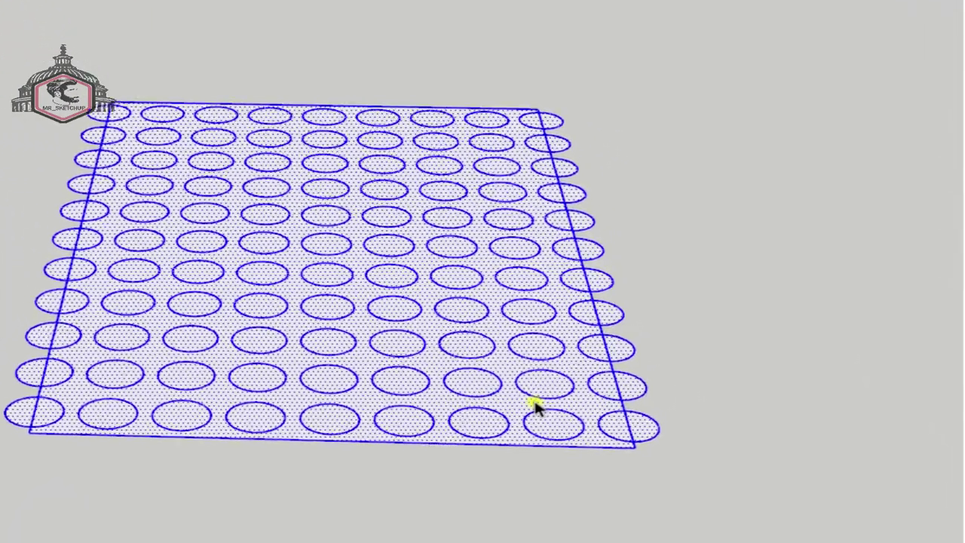
pyautogui.rightClick(532, 405)
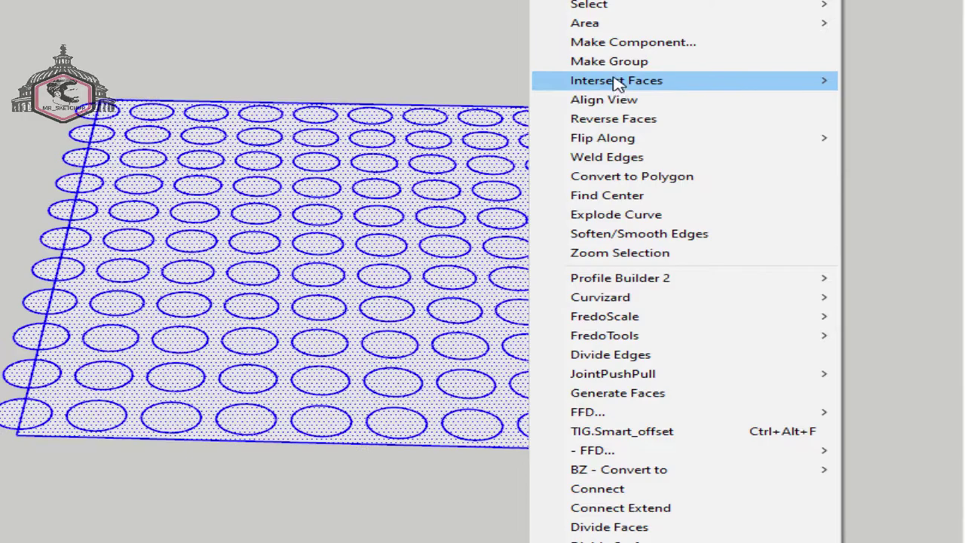
pyautogui.moveTo(616, 81)
pyautogui.click(475, 81)
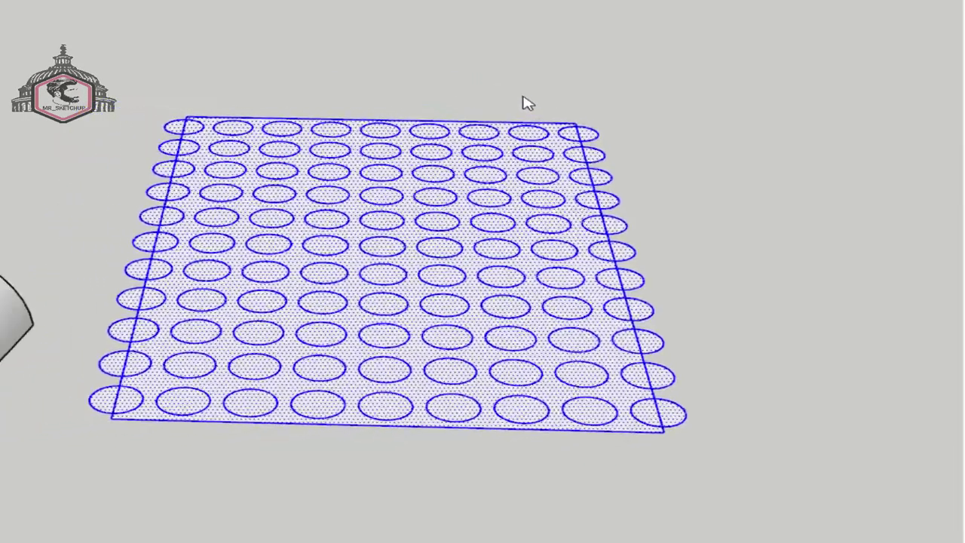
pyautogui.click(527, 103)
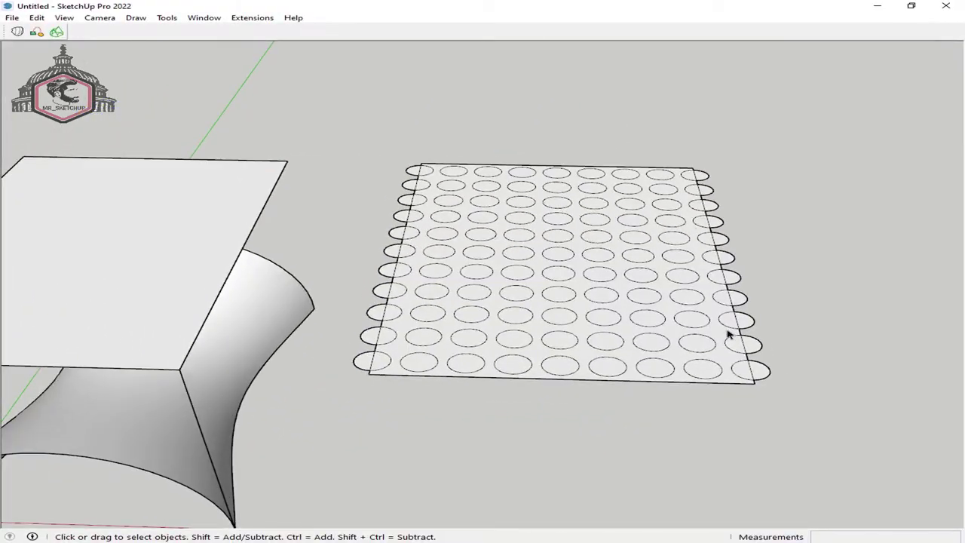
# Group the sheet face and delete the circle faces to punch round holes.
pyautogui.click(729, 379)
pyautogui.moveTo(517, 383); pyautogui.dragTo(510, 377, button='middle')
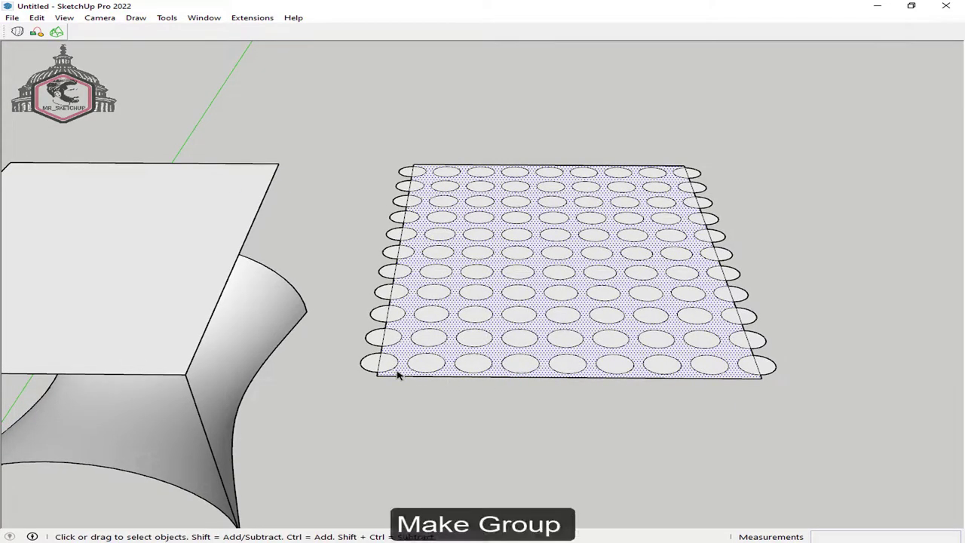
pyautogui.hotkey('ctrl', 'g')
pyautogui.moveTo(361, 360)
pyautogui.mouseDown(button='middle')
pyautogui.moveTo(347, 309)
pyautogui.moveTo(500, 355)
pyautogui.mouseUp(button='middle')
pyautogui.click(348, 309)
pyautogui.moveTo(480, 127); pyautogui.dragTo(939, 377)
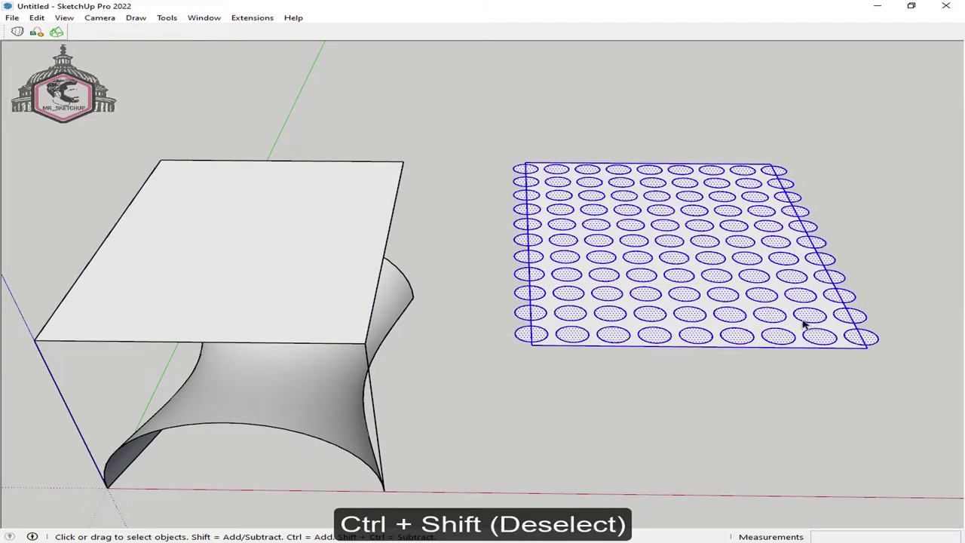
pyautogui.press('Delete')
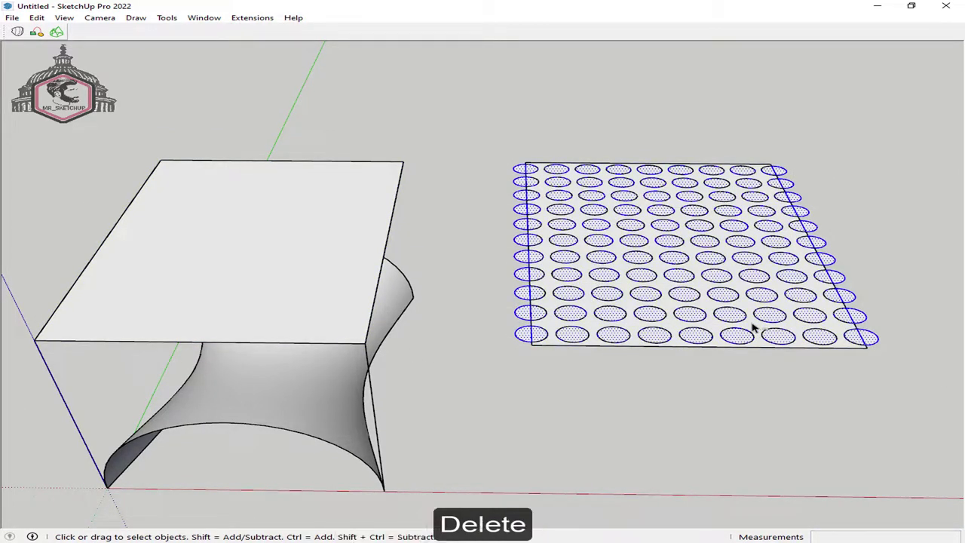
pyautogui.moveTo(638, 364)
pyautogui.mouseDown(button='middle')
pyautogui.moveTo(444, 340)
pyautogui.moveTo(503, 357)
pyautogui.mouseUp(button='middle')
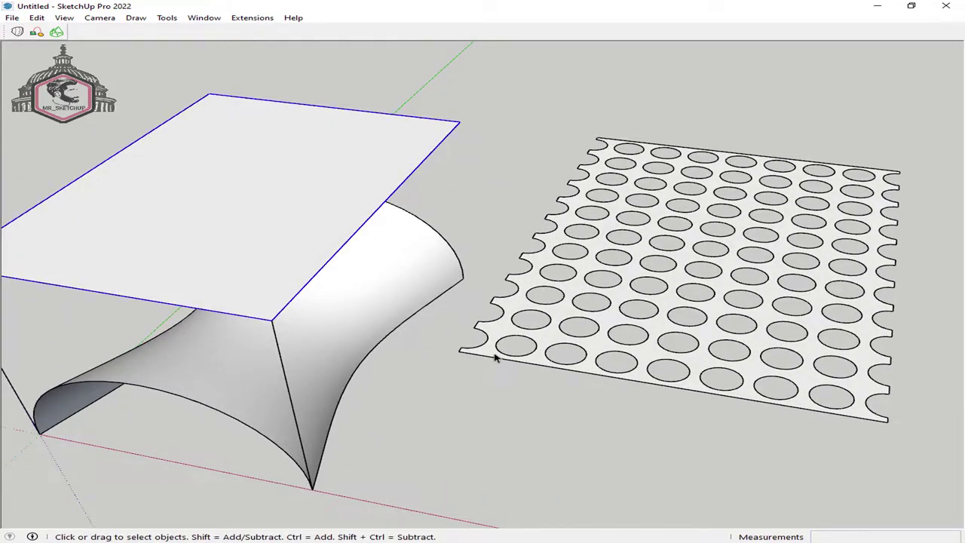
# Push/pull the sheet face inside its group to a thin thickness, then select the sheet.
pyautogui.doubleClick(491, 356)
pyautogui.press('p')
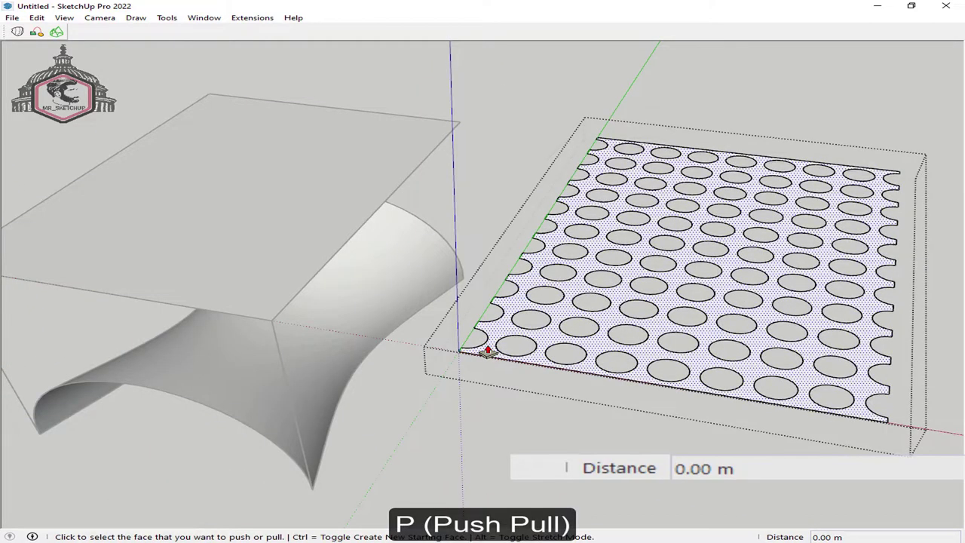
pyautogui.click(487, 346)
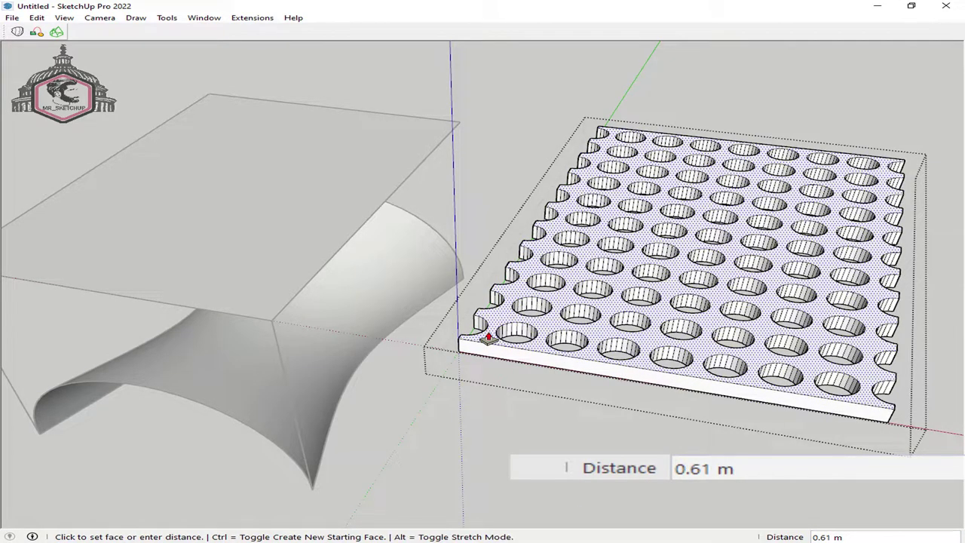
pyautogui.press('Escape')
pyautogui.moveTo(490, 335)
pyautogui.mouseDown(button='middle')
pyautogui.moveTo(578, 321)
pyautogui.moveTo(564, 337)
pyautogui.mouseUp(button='middle')
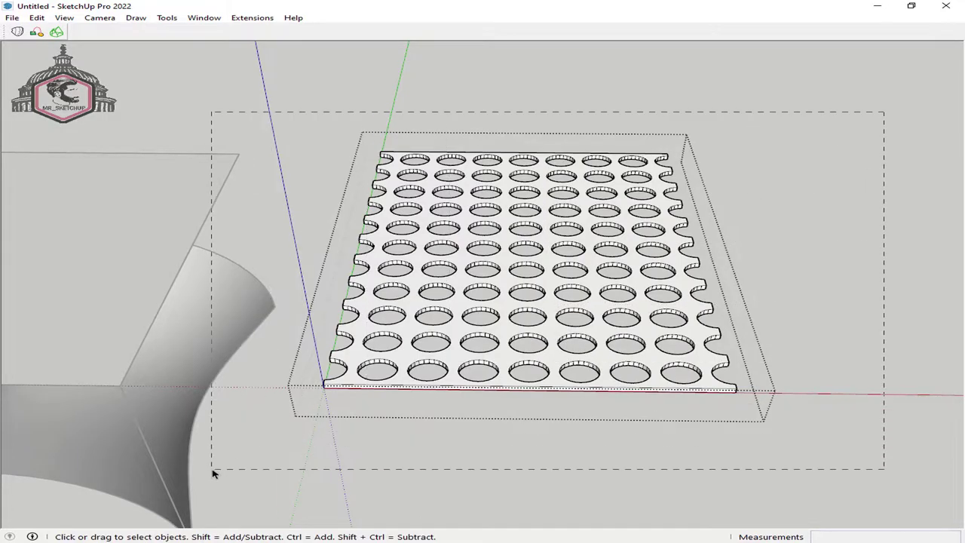
pyautogui.moveTo(212, 474); pyautogui.dragTo(211, 475)
# Soften the perforated plate's coplanar edges with Soften/Smooth Edges, hiding the other tray panels.
pyautogui.rightClick(260, 353)
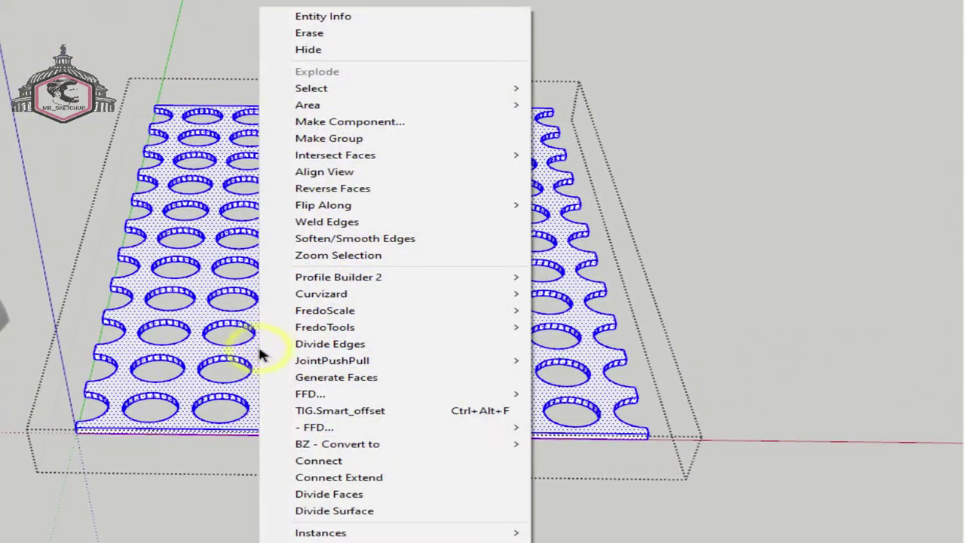
pyautogui.click(431, 239)
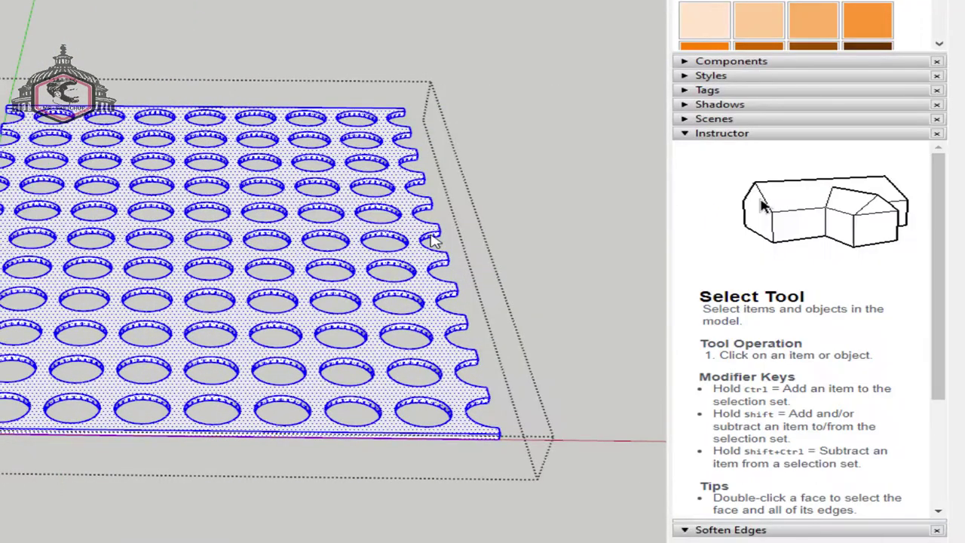
pyautogui.click(702, 134)
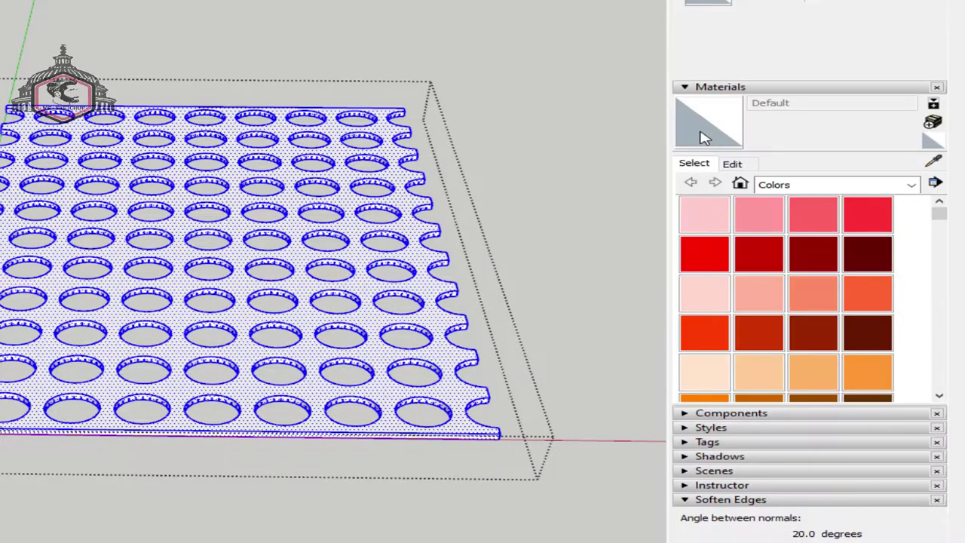
pyautogui.click(685, 88)
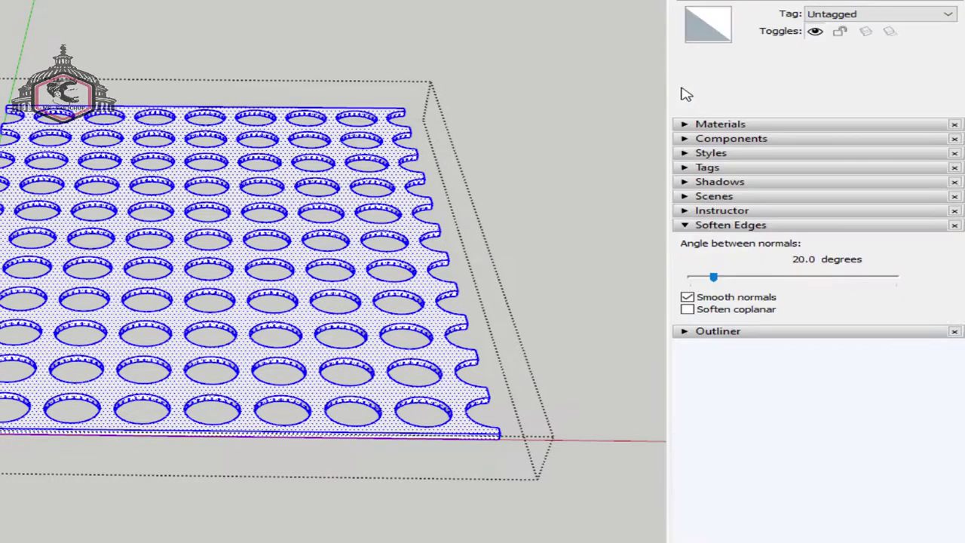
pyautogui.click(687, 309)
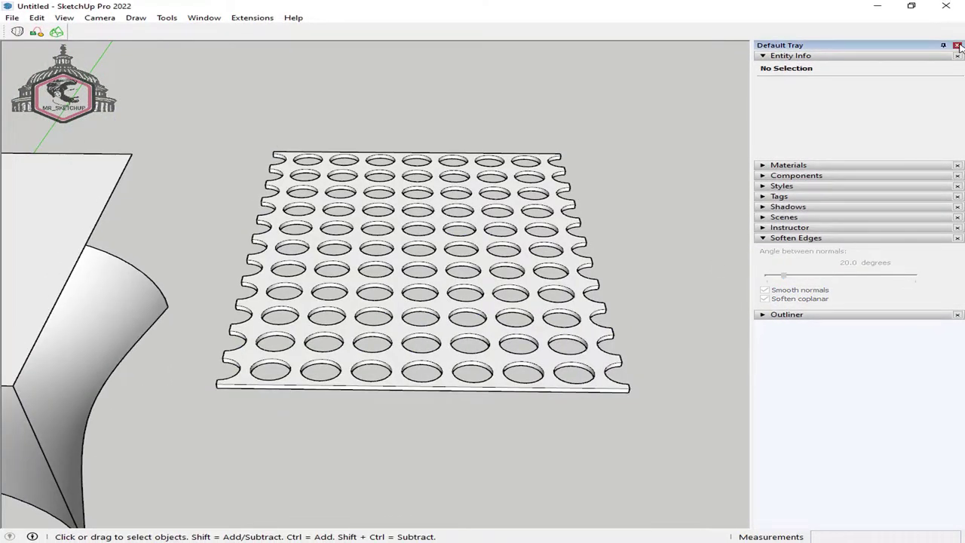
# Orbit to show both objects and select the box around the saddle surface.
pyautogui.click(956, 46)
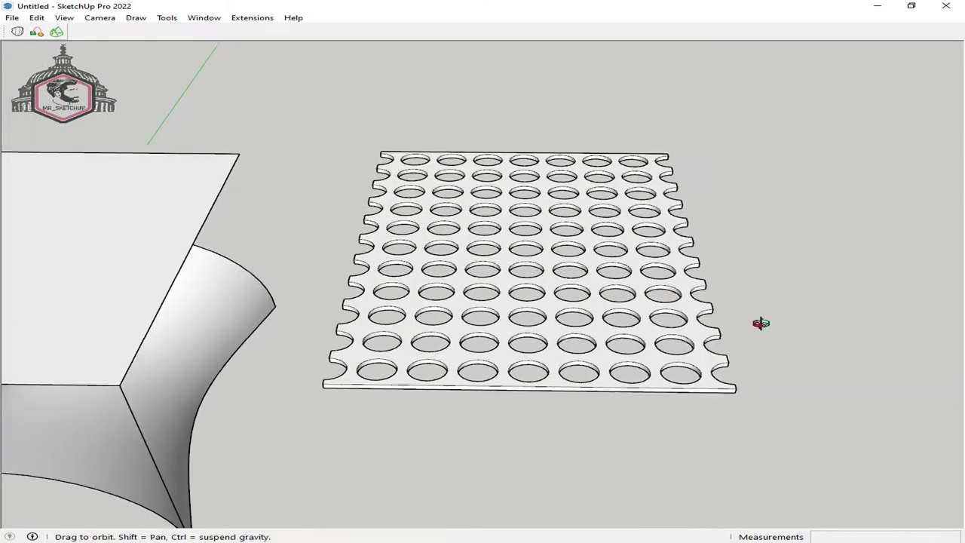
pyautogui.moveTo(757, 323); pyautogui.dragTo(586, 292, button='middle')
pyautogui.scroll(-3, 657, 314)
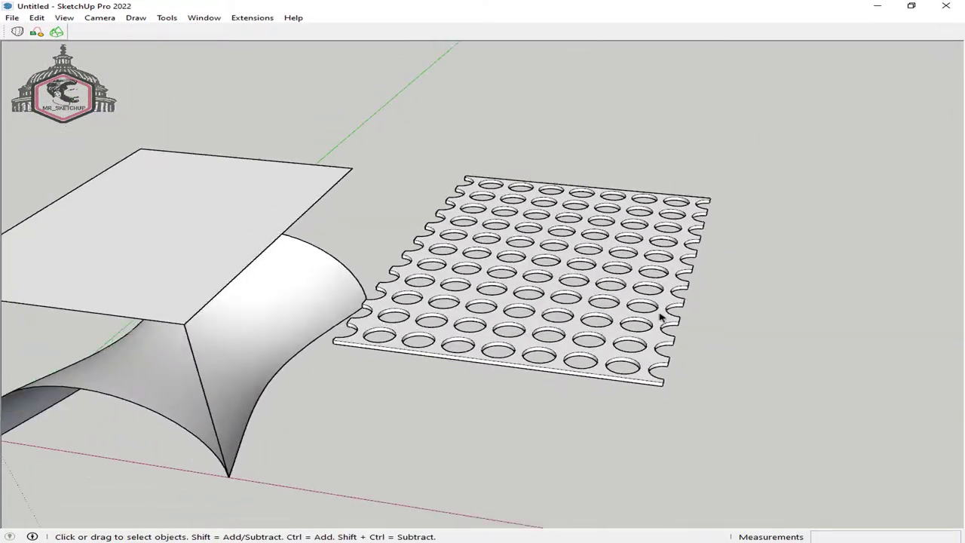
pyautogui.moveTo(475, 299); pyautogui.dragTo(515, 330, button='middle')
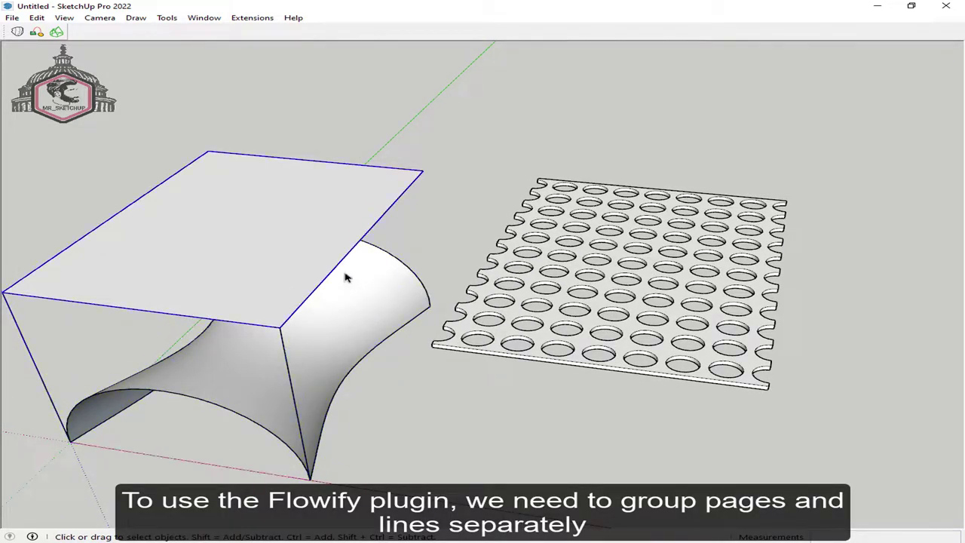
pyautogui.moveTo(226, 333); pyautogui.dragTo(219, 303)
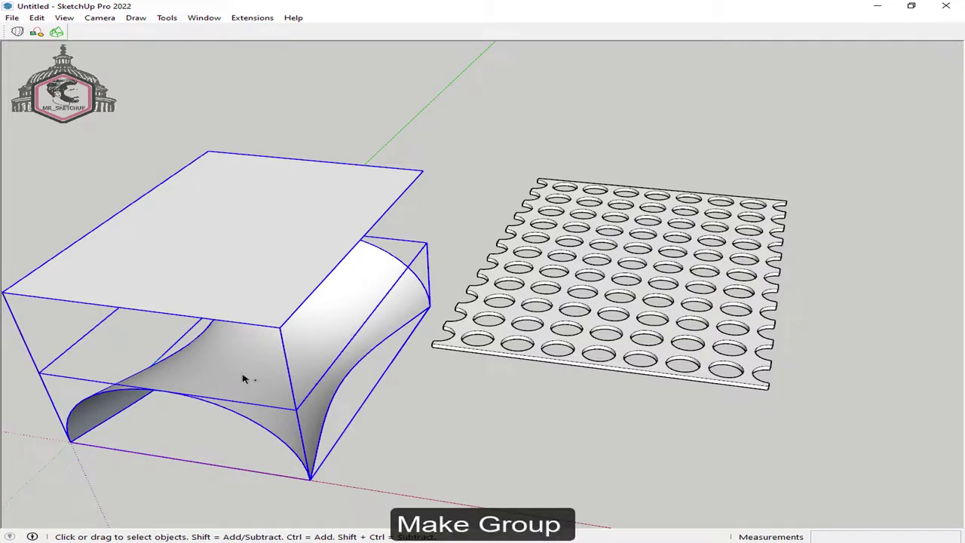
pyautogui.moveTo(346, 407); pyautogui.dragTo(361, 368, button='middle')
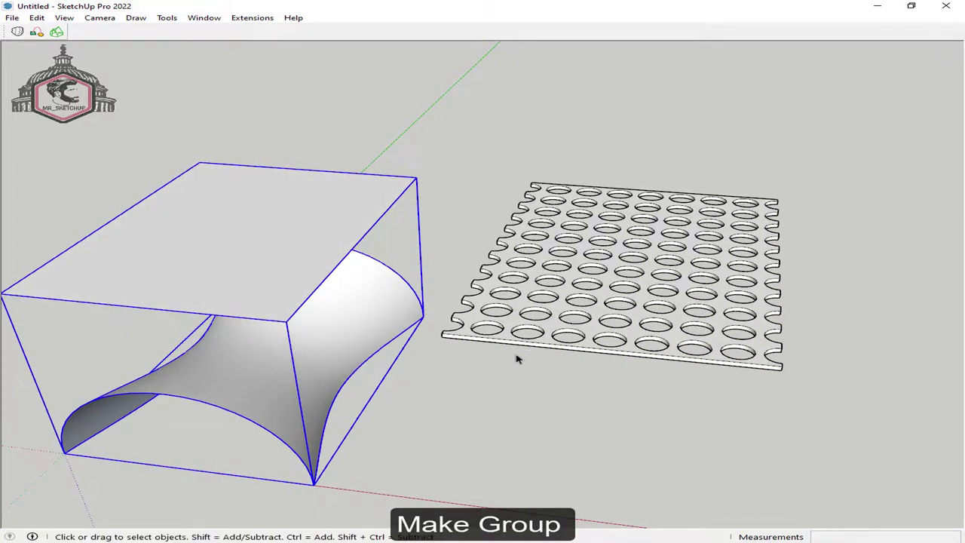
# Move the perforated plate 15 onto the top of the box.
pyautogui.press('m')
pyautogui.click(625, 412)
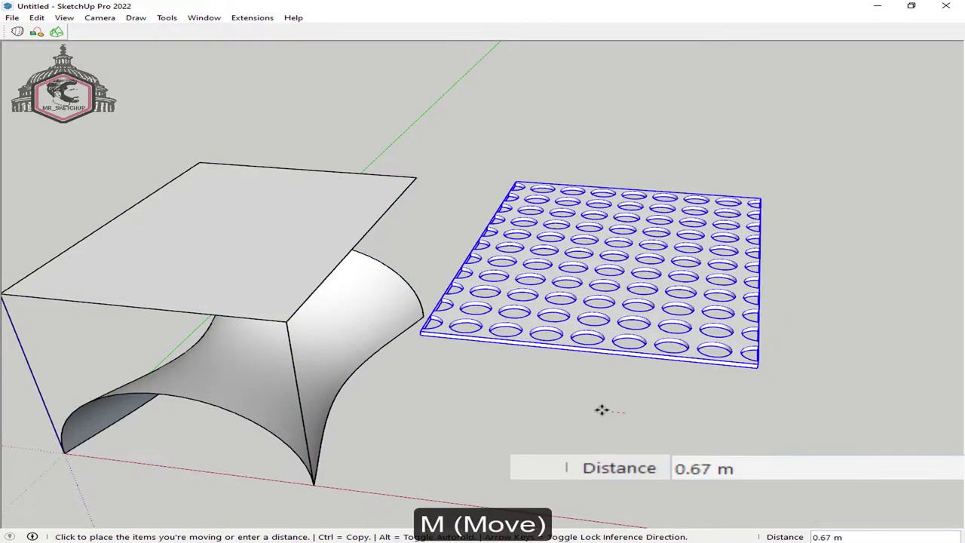
pyautogui.write('15')
pyautogui.press('Return')
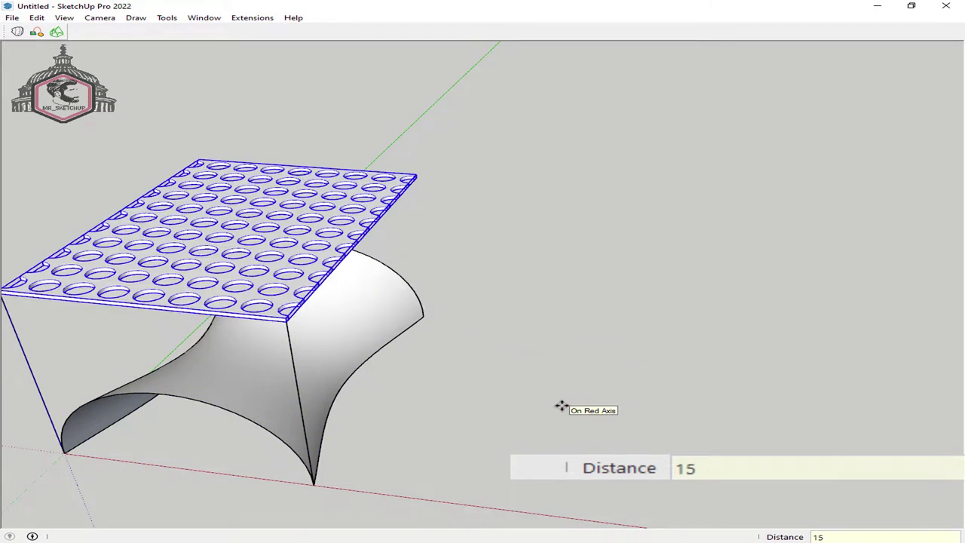
pyautogui.moveTo(204, 345)
pyautogui.mouseDown(button='middle')
pyautogui.moveTo(459, 332)
pyautogui.moveTo(216, 327)
pyautogui.moveTo(588, 343)
pyautogui.mouseUp(button='middle')
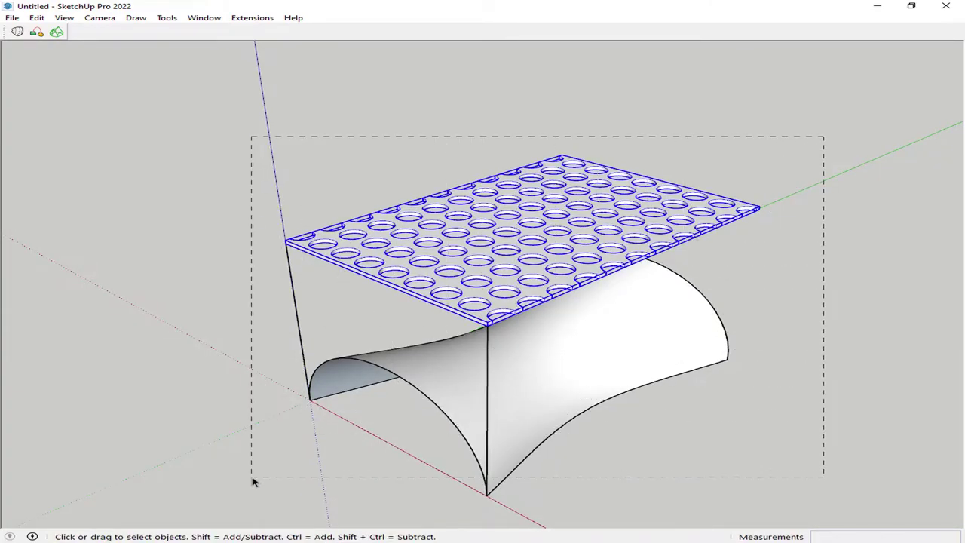
# Run Extensions > Flowify to wrap the perforated plate onto the saddle surface.
pyautogui.moveTo(252, 478); pyautogui.dragTo(252, 477)
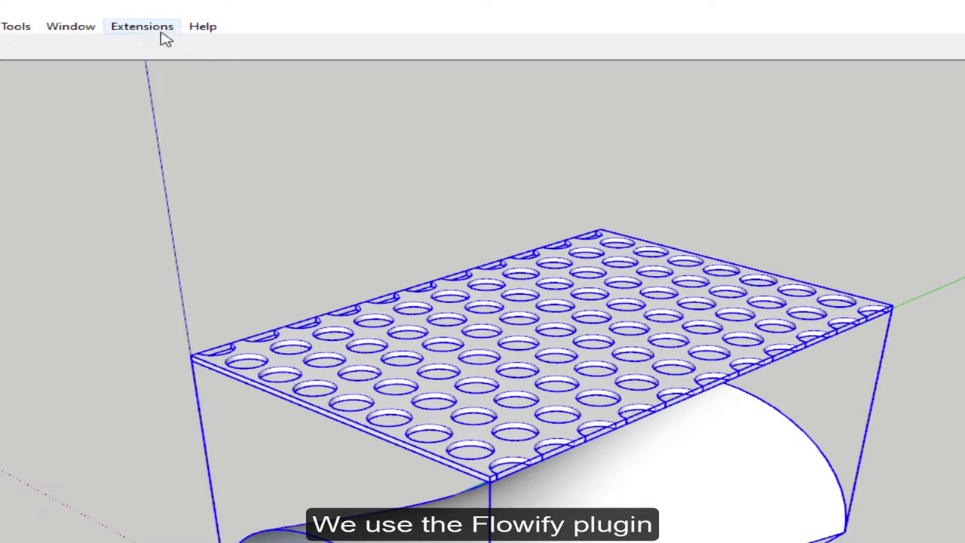
pyautogui.click(144, 27)
pyautogui.moveTo(164, 122)
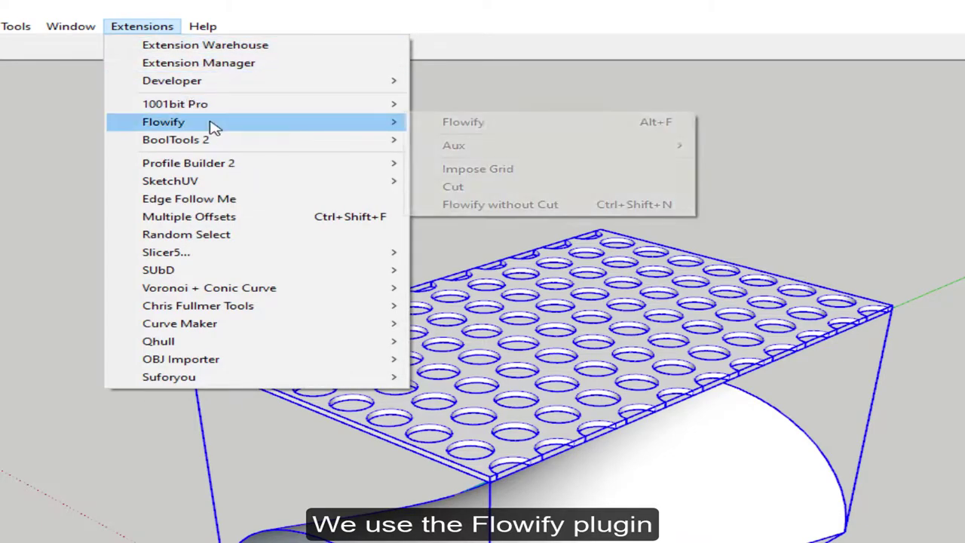
pyautogui.click(558, 125)
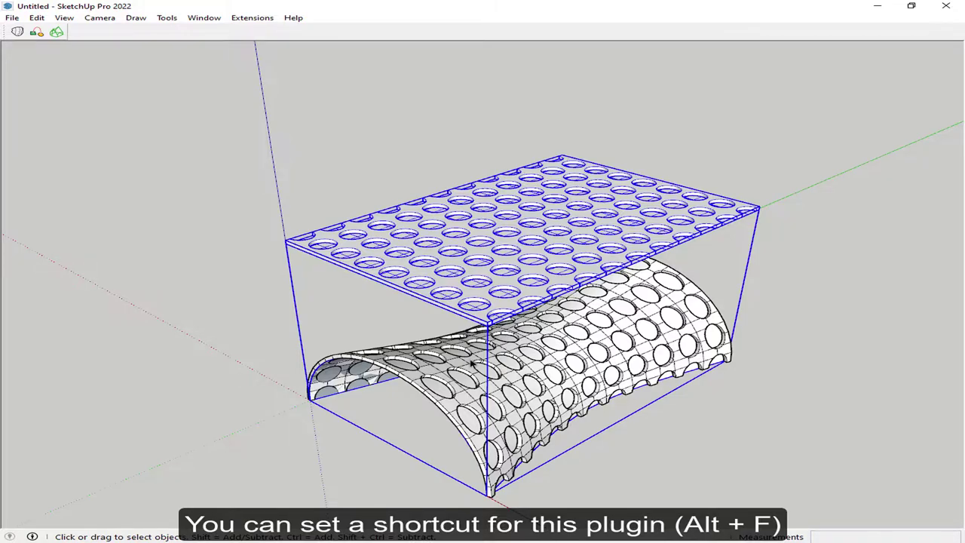
pyautogui.click(445, 370)
pyautogui.moveTo(445, 371); pyautogui.dragTo(432, 400, button='middle')
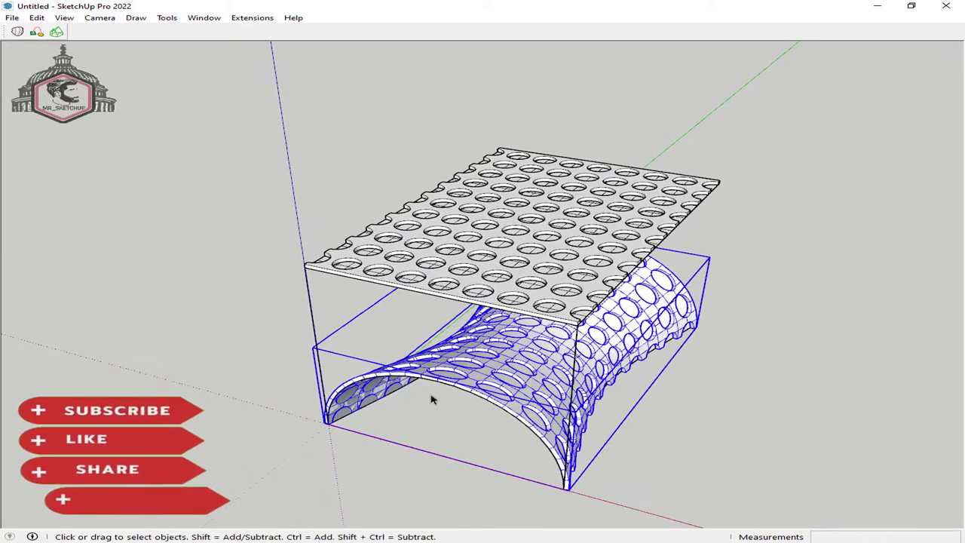
# Move the perforated shell 15 along the red axis, beside the original surface.
pyautogui.click(444, 436)
pyautogui.moveTo(564, 478); pyautogui.dragTo(322, 403, button='middle')
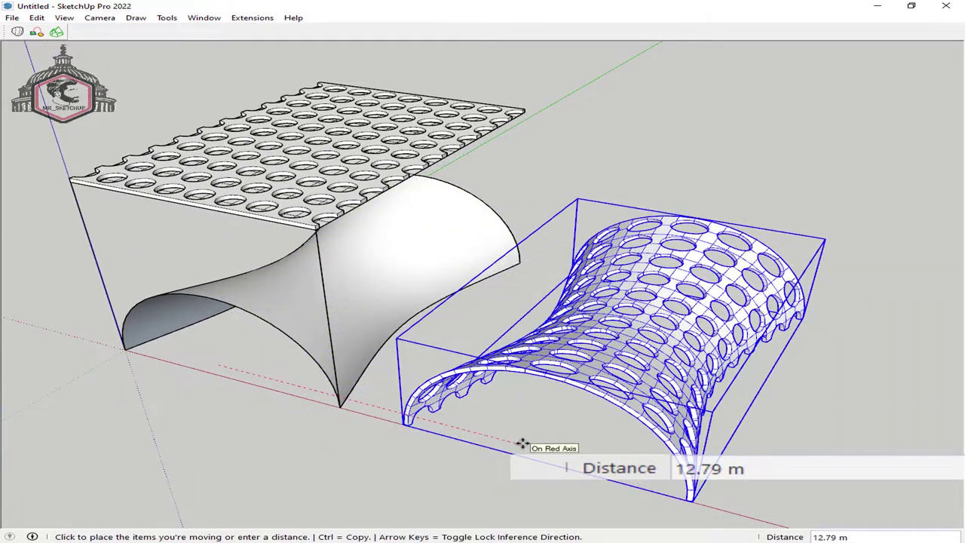
pyautogui.write('15')
pyautogui.press('Return')
pyautogui.press('space')
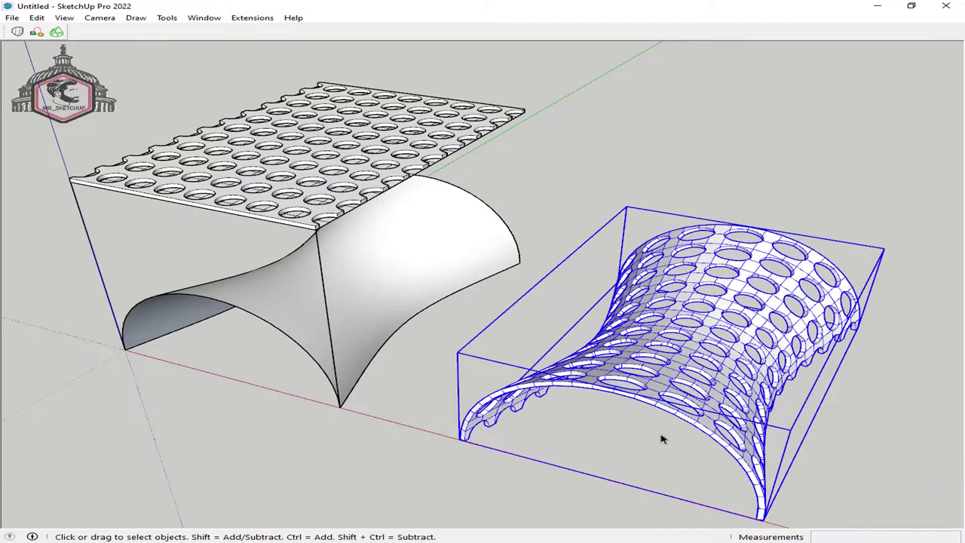
# Soften the shell's grid edges with Soften/Smooth Edges.
pyautogui.moveTo(661, 442); pyautogui.dragTo(298, 341, button='middle')
pyautogui.scroll(2, 349, 441)
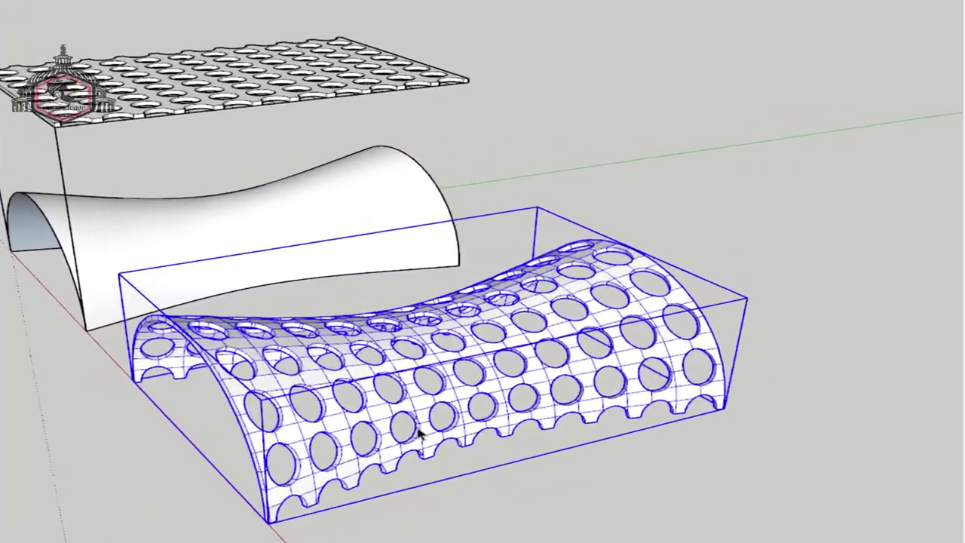
pyautogui.scroll(3, 350, 442)
pyautogui.rightClick(350, 444)
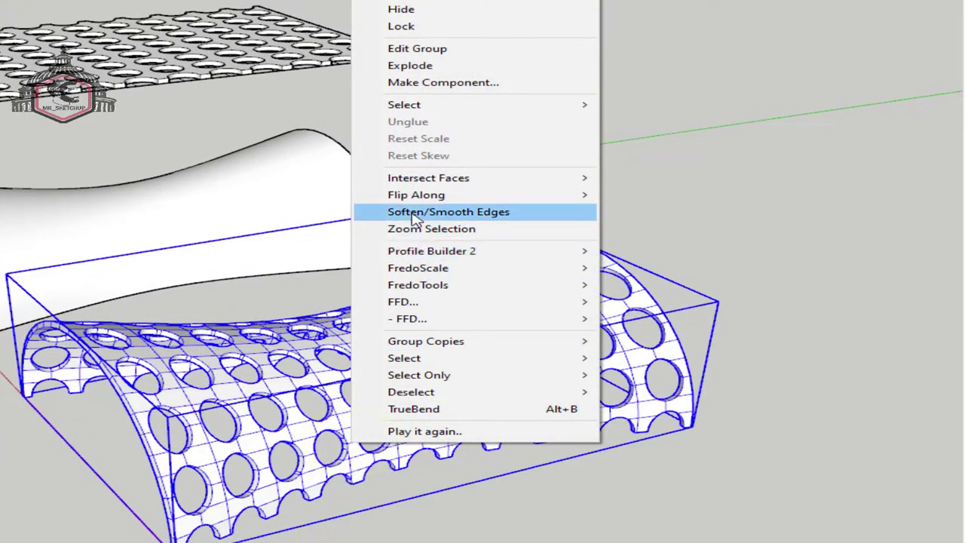
pyautogui.click(418, 212)
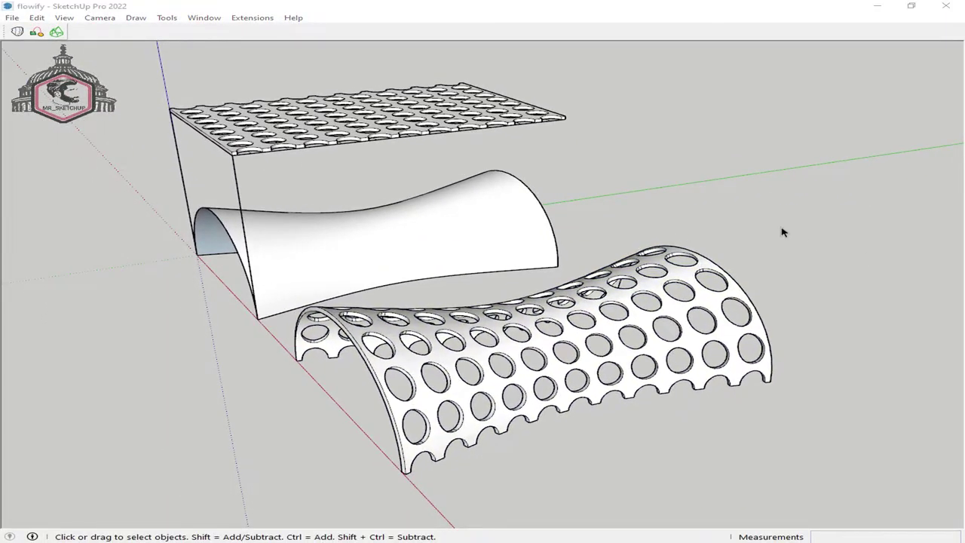
# Delete the plate-and-surface block and move the shell 15 back to the origin.
pyautogui.moveTo(781, 232)
pyautogui.mouseDown(button='middle')
pyautogui.moveTo(650, 201)
pyautogui.moveTo(922, 211)
pyautogui.moveTo(546, 231)
pyautogui.moveTo(674, 248)
pyautogui.moveTo(603, 257)
pyautogui.moveTo(617, 254)
pyautogui.mouseUp(button='middle')
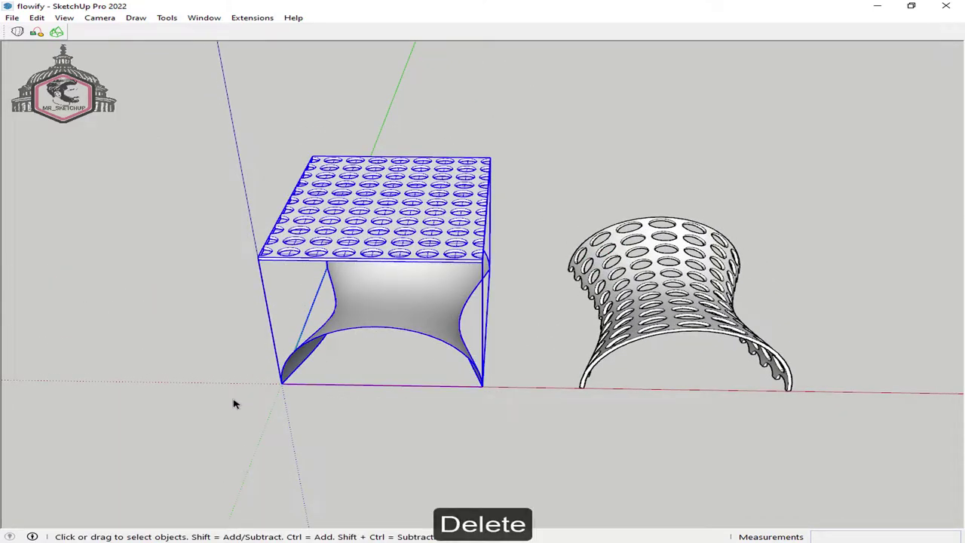
pyautogui.press('Delete')
pyautogui.click(656, 316)
pyautogui.moveTo(656, 317)
pyautogui.mouseDown(button='middle')
pyautogui.moveTo(506, 319)
pyautogui.moveTo(595, 354)
pyautogui.mouseUp(button='middle')
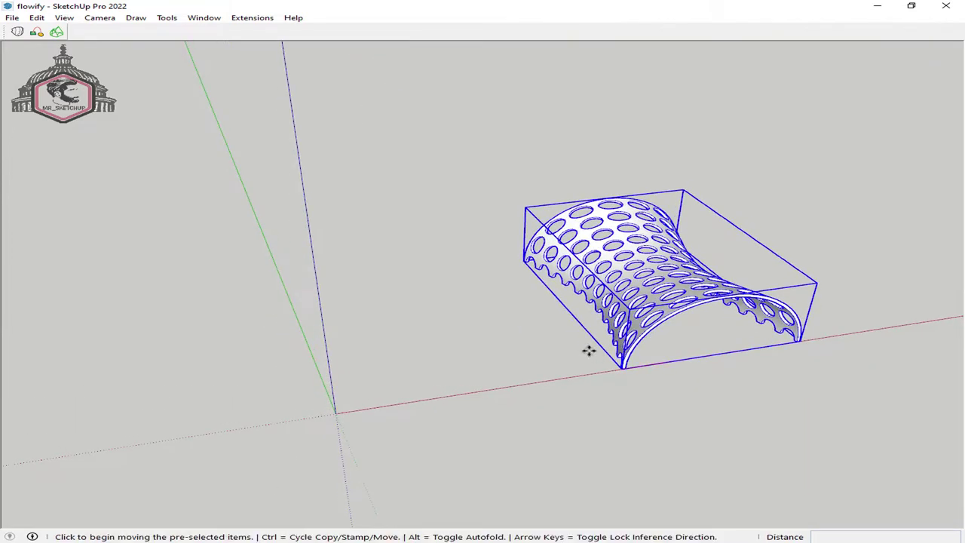
pyautogui.click(588, 351)
pyautogui.write('5')
pyautogui.press('Return')
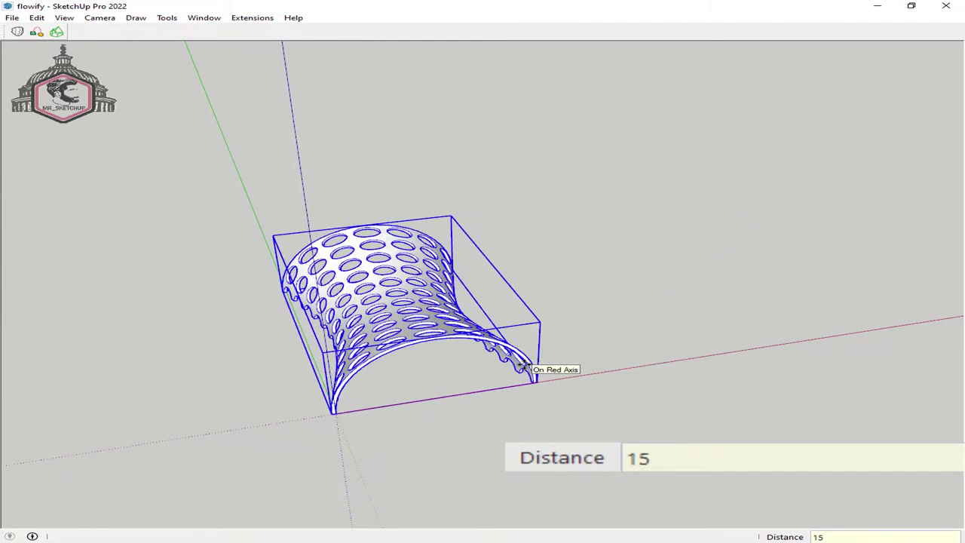
pyautogui.press('space')
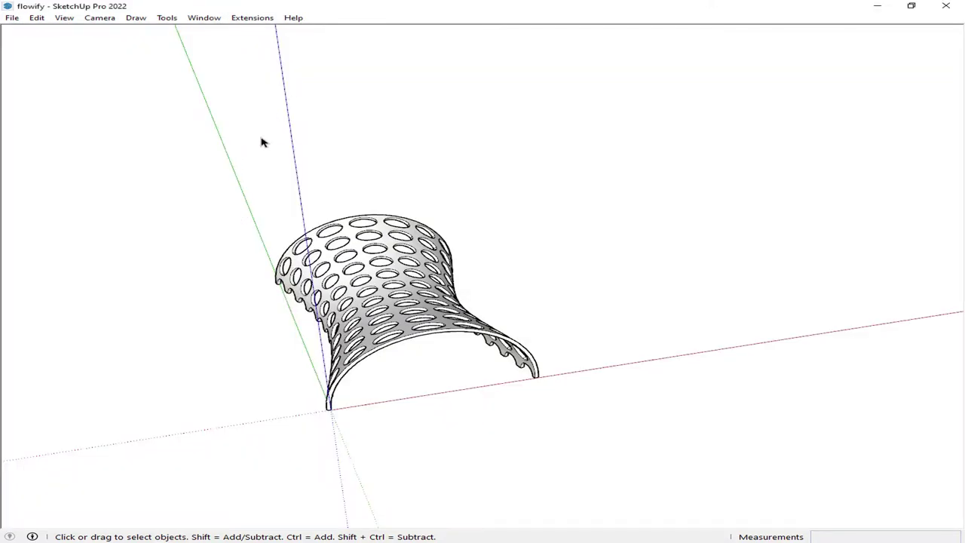
# Orbit to a front view of the arch and set the field of view to 50°.
pyautogui.moveTo(262, 142)
pyautogui.mouseDown(button='middle')
pyautogui.moveTo(386, 168)
pyautogui.moveTo(276, 241)
pyautogui.moveTo(318, 314)
pyautogui.moveTo(261, 329)
pyautogui.moveTo(596, 280)
pyautogui.moveTo(505, 328)
pyautogui.moveTo(684, 307)
pyautogui.moveTo(762, 318)
pyautogui.moveTo(644, 308)
pyautogui.moveTo(390, 315)
pyautogui.moveTo(482, 377)
pyautogui.moveTo(640, 351)
pyautogui.moveTo(452, 355)
pyautogui.mouseUp(button='middle')
pyautogui.scroll(3, 359, 361)
pyautogui.scroll(-3, 360, 361)
pyautogui.moveTo(360, 360)
pyautogui.mouseDown(button='middle')
pyautogui.moveTo(646, 204)
pyautogui.moveTo(680, 209)
pyautogui.moveTo(627, 219)
pyautogui.moveTo(551, 257)
pyautogui.mouseUp(button='middle')
pyautogui.write('50')
pyautogui.press('Return')
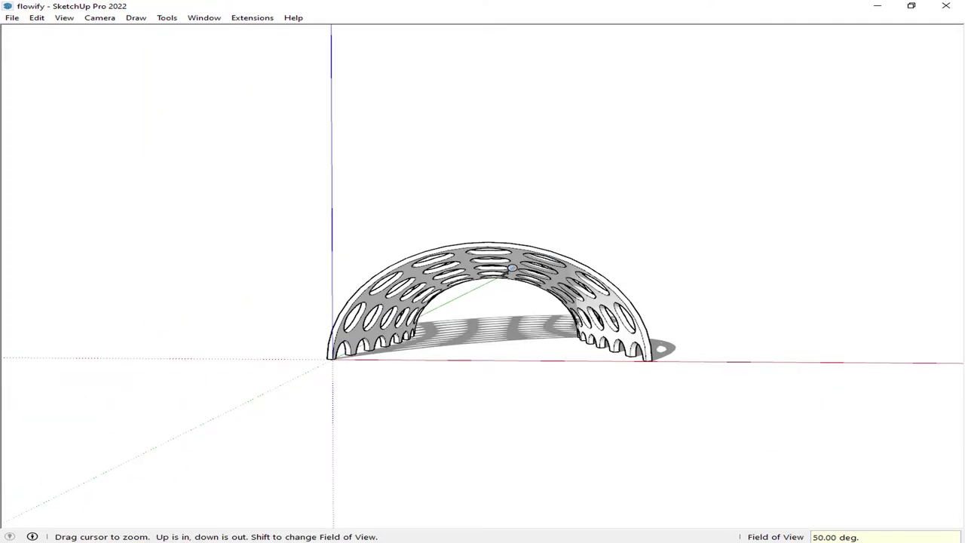
# Walk the camera forward underneath the arch, then return to the earlier view.
pyautogui.moveTo(550, 344); pyautogui.dragTo(551, 319, button='middle')
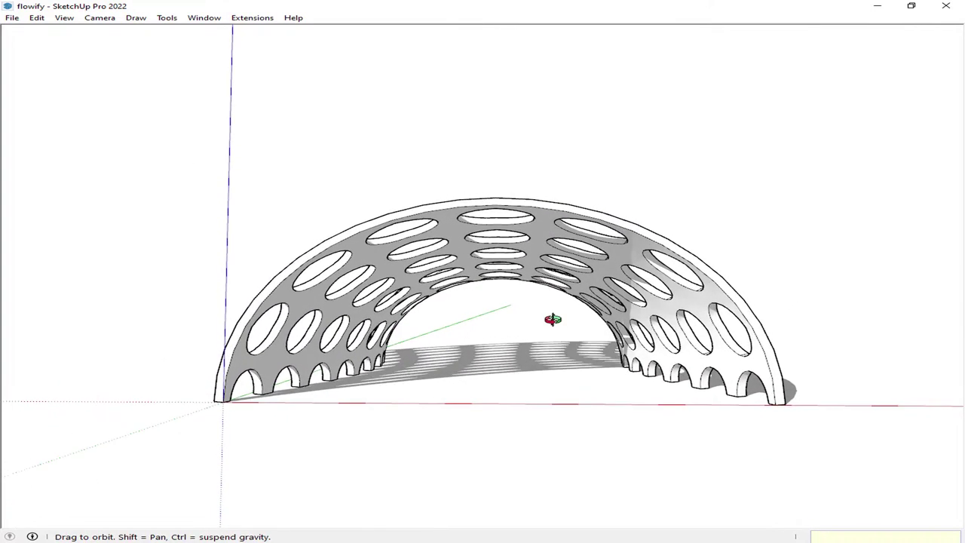
pyautogui.moveTo(521, 336)
pyautogui.mouseDown()
pyautogui.moveTo(528, 211)
pyautogui.moveTo(520, 150)
pyautogui.moveTo(520, 166)
pyautogui.mouseUp()
pyautogui.moveTo(519, 166); pyautogui.dragTo(544, 306, button='middle')
pyautogui.moveTo(493, 424); pyautogui.dragTo(502, 176)
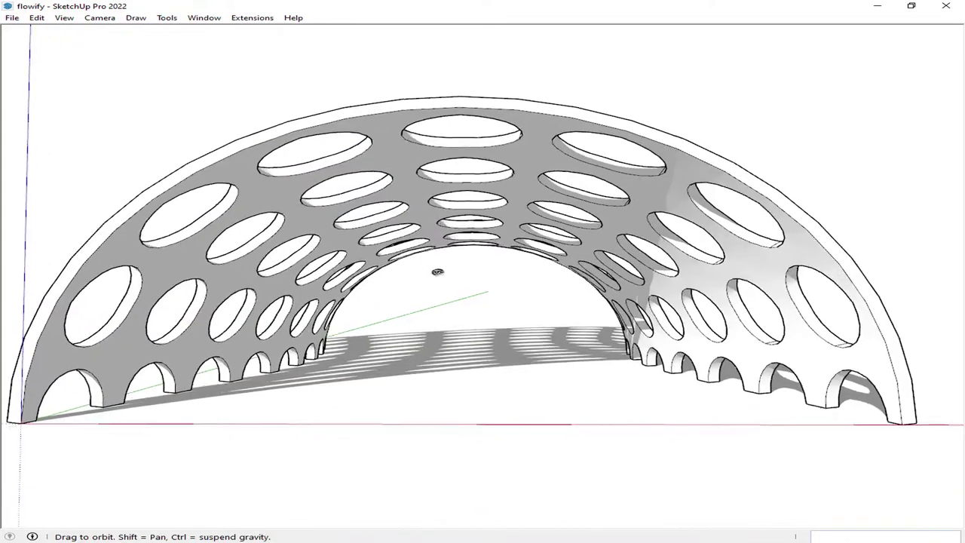
pyautogui.moveTo(524, 209)
pyautogui.mouseDown(button='middle')
pyautogui.moveTo(452, 279)
pyautogui.moveTo(509, 340)
pyautogui.mouseUp(button='middle')
pyautogui.press('space')
# Set the field of view to 70° and orbit the shell for close, low views of its shadows.
pyautogui.moveTo(742, 366)
pyautogui.mouseDown(button='middle')
pyautogui.moveTo(551, 319)
pyautogui.moveTo(303, 294)
pyautogui.moveTo(670, 294)
pyautogui.moveTo(422, 291)
pyautogui.moveTo(678, 392)
pyautogui.moveTo(642, 340)
pyautogui.moveTo(689, 312)
pyautogui.moveTo(510, 282)
pyautogui.moveTo(520, 280)
pyautogui.mouseUp(button='middle')
pyautogui.write('7')
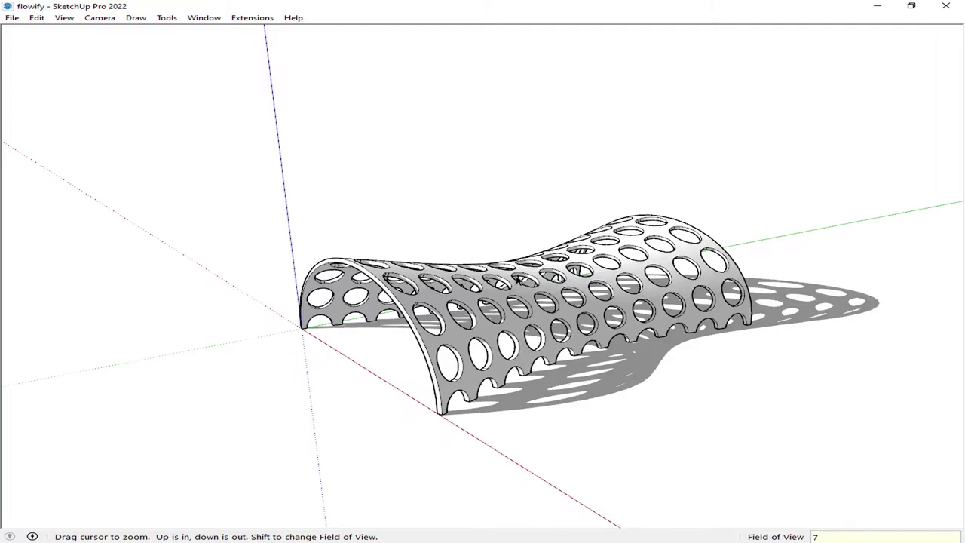
pyautogui.write('0')
pyautogui.press('Return')
pyautogui.moveTo(535, 188)
pyautogui.mouseDown(button='middle')
pyautogui.moveTo(334, 361)
pyautogui.moveTo(204, 319)
pyautogui.moveTo(631, 308)
pyautogui.moveTo(672, 332)
pyautogui.moveTo(276, 327)
pyautogui.moveTo(510, 237)
pyautogui.moveTo(353, 261)
pyautogui.moveTo(468, 266)
pyautogui.moveTo(594, 209)
pyautogui.moveTo(440, 348)
pyautogui.moveTo(641, 339)
pyautogui.moveTo(642, 436)
pyautogui.mouseUp(button='middle')
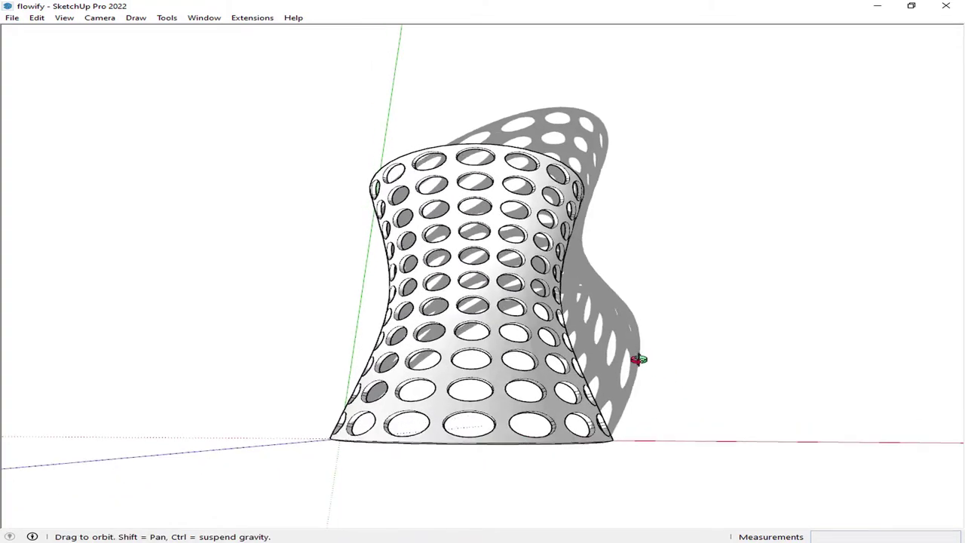
pyautogui.moveTo(638, 360)
pyautogui.mouseDown(button='middle')
pyautogui.moveTo(321, 240)
pyautogui.moveTo(620, 263)
pyautogui.moveTo(341, 258)
pyautogui.mouseUp(button='middle')
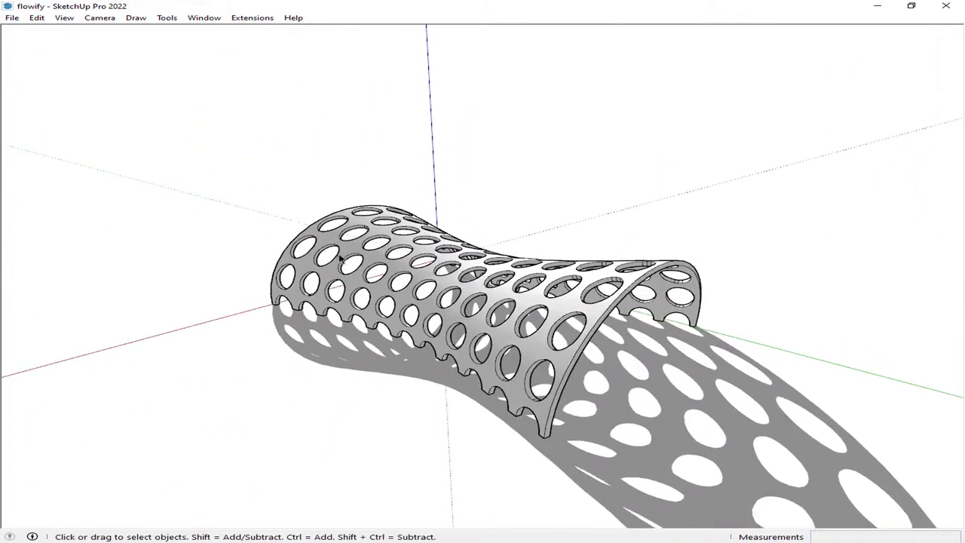
pyautogui.moveTo(490, 270)
pyautogui.mouseDown(button='middle')
pyautogui.moveTo(168, 246)
pyautogui.moveTo(629, 252)
pyautogui.moveTo(565, 216)
pyautogui.moveTo(380, 269)
pyautogui.moveTo(565, 243)
pyautogui.moveTo(471, 328)
pyautogui.mouseUp(button='middle')
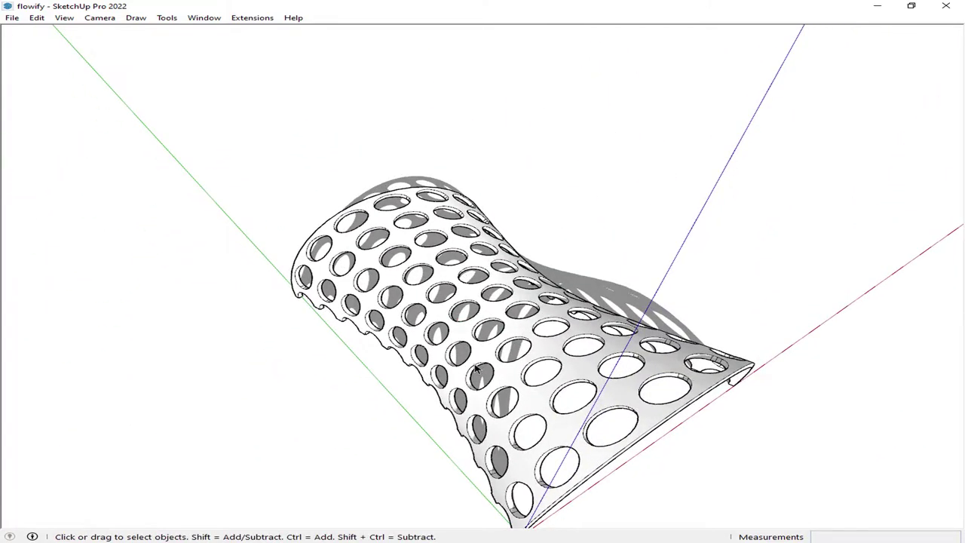
pyautogui.moveTo(534, 419)
pyautogui.mouseDown(button='middle')
pyautogui.moveTo(394, 230)
pyautogui.moveTo(500, 231)
pyautogui.mouseUp(button='middle')
pyautogui.scroll(-3, 394, 231)
pyautogui.scroll(5, 394, 254)
pyautogui.scroll(-3, 505, 231)
pyautogui.scroll(-3, 500, 230)
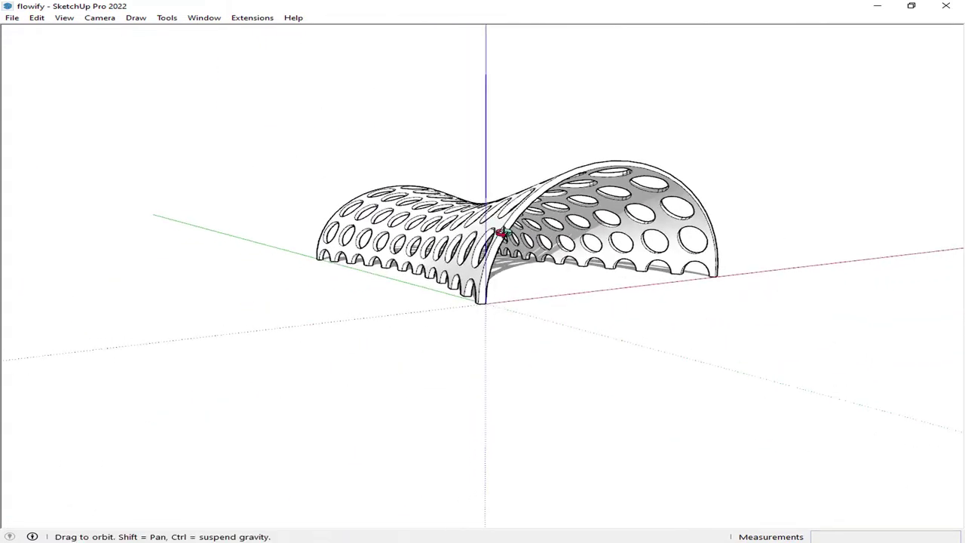
pyautogui.scroll(2, 521, 284)
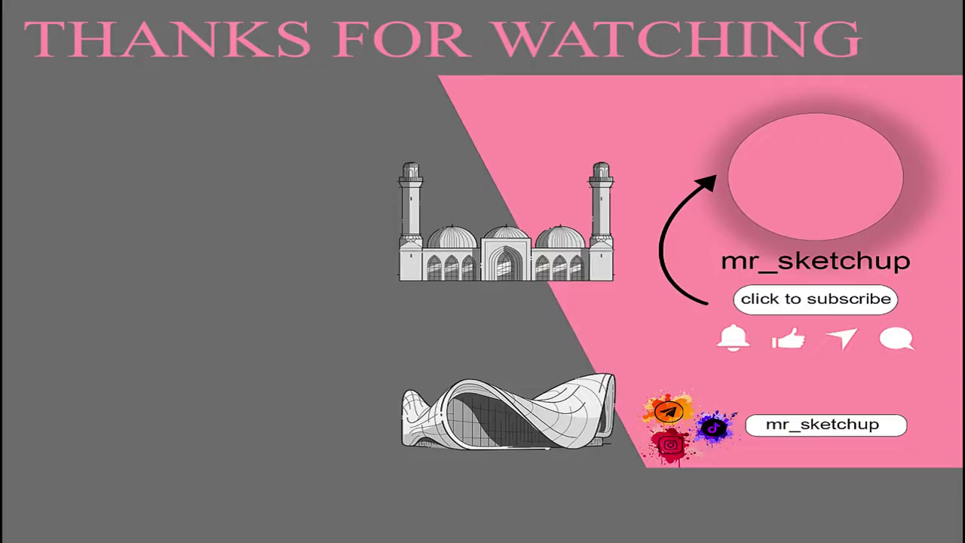